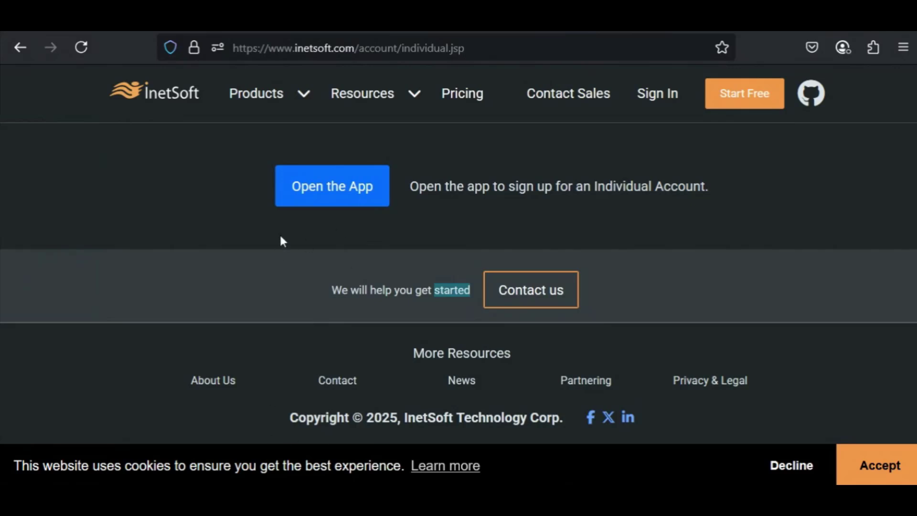
Step: Open the InetSoft app and sign in with the existing Google account
{"action": "left_click", "coordinate": [340, 186]}
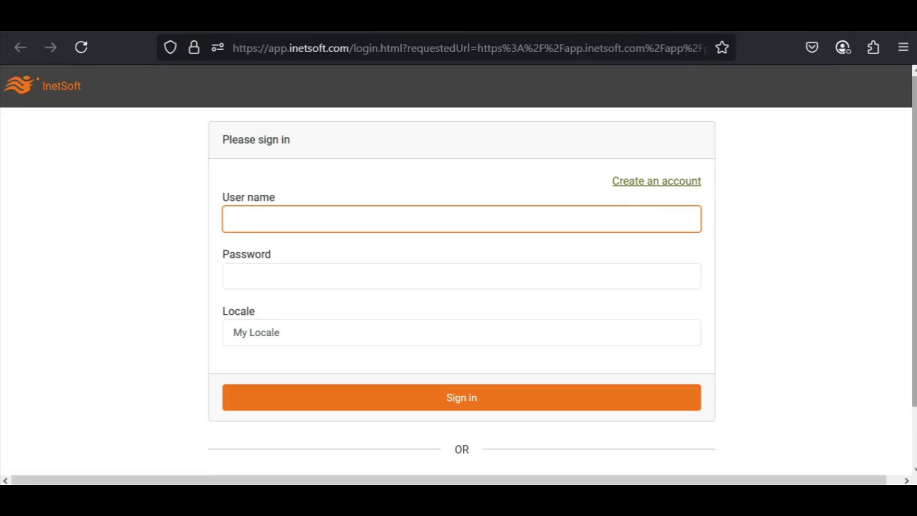
{"action": "scroll", "coordinate": [907, 379], "scroll_direction": "down", "scroll_amount": 2}
{"action": "left_click", "coordinate": [499, 438]}
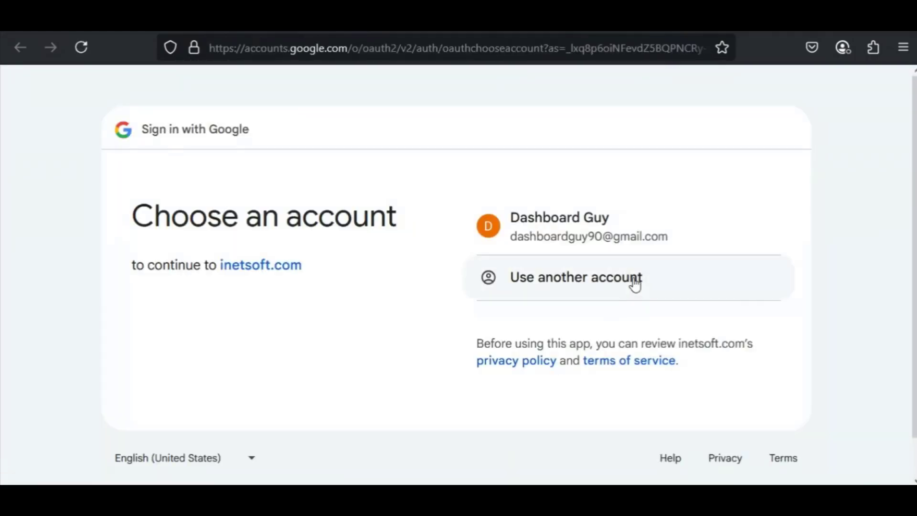
{"action": "left_click", "coordinate": [666, 227]}
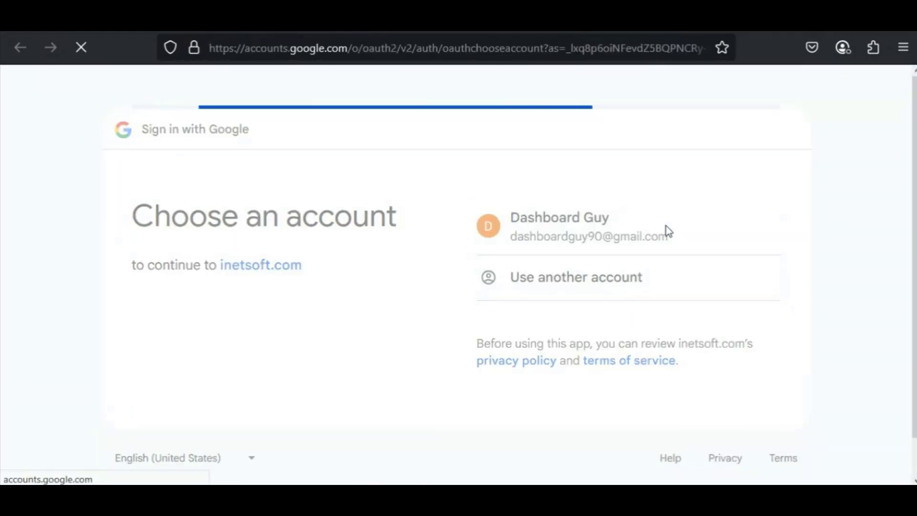
{"action": "left_click", "coordinate": [698, 389]}
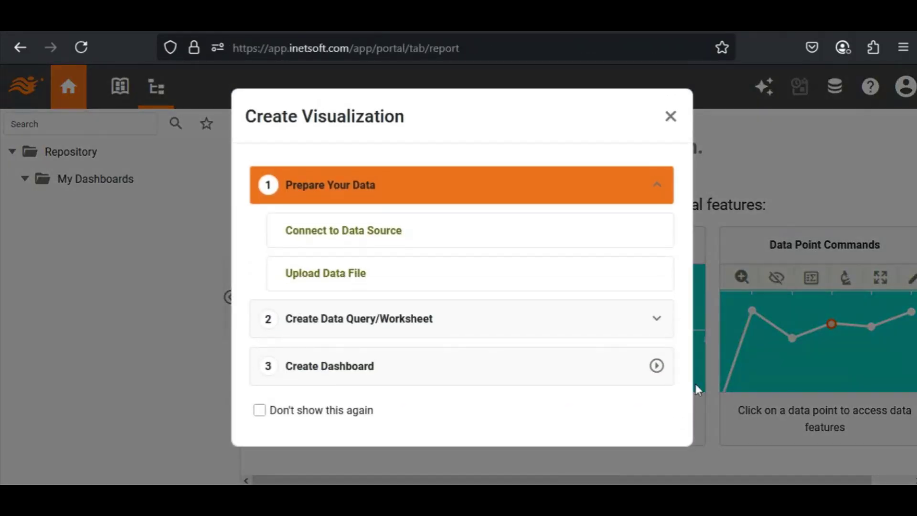
Step: Connect to a data source by creating a new Airtable data source
{"action": "left_click", "coordinate": [376, 238]}
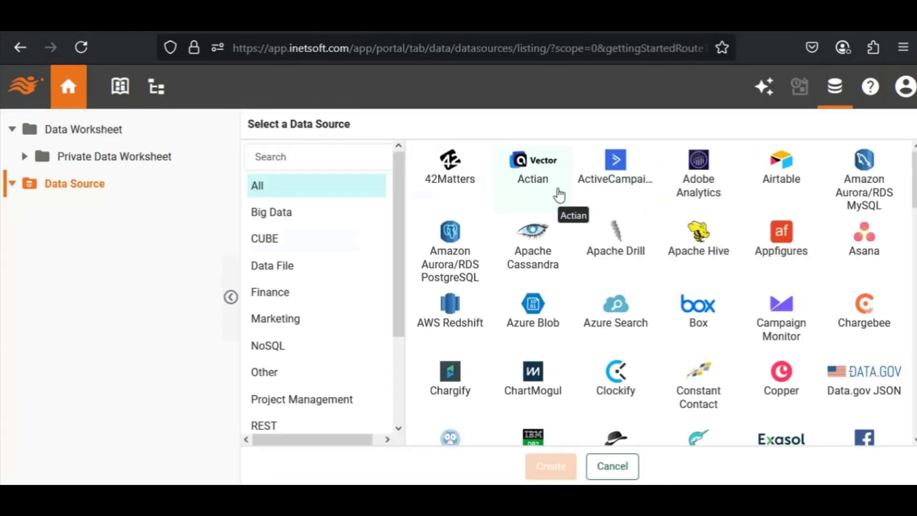
{"action": "left_click", "coordinate": [781, 166]}
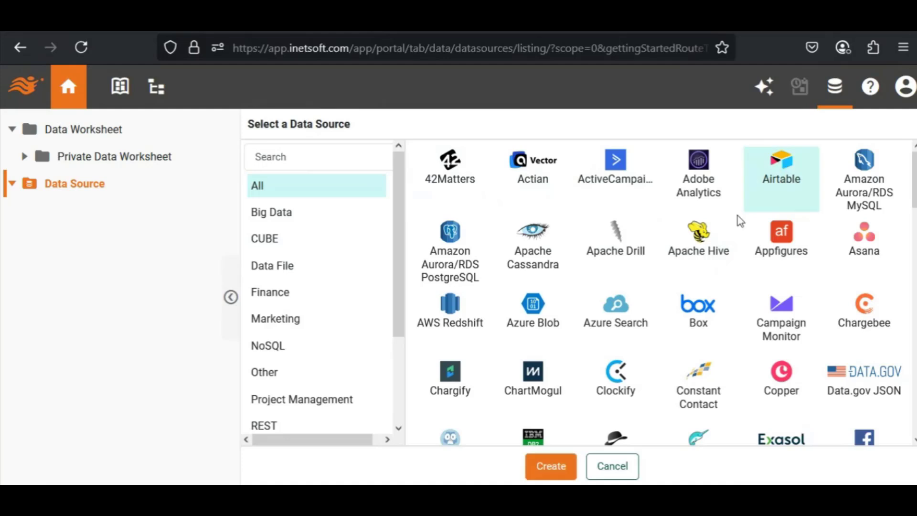
{"action": "left_click", "coordinate": [560, 468]}
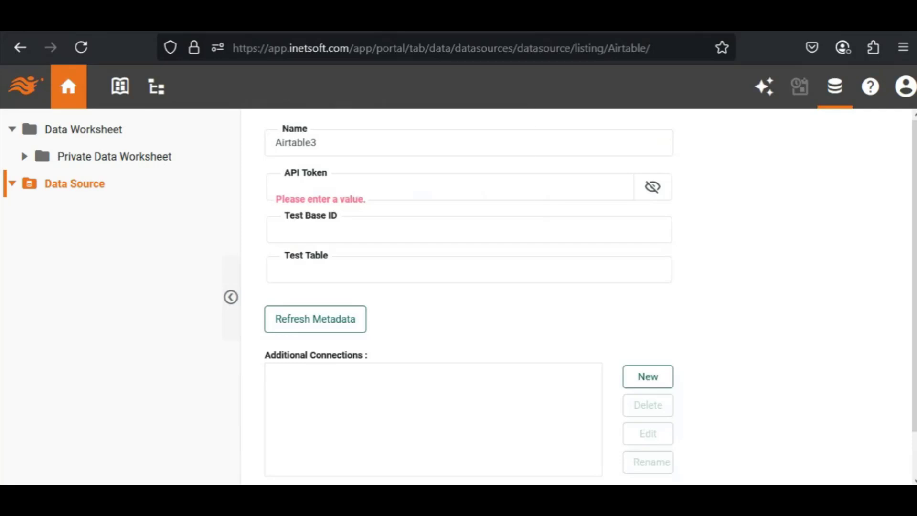
Step: Switch to Airtable and open the personal access tokens page in the Builder hub
{"action": "left_click", "coordinate": [478, 21]}
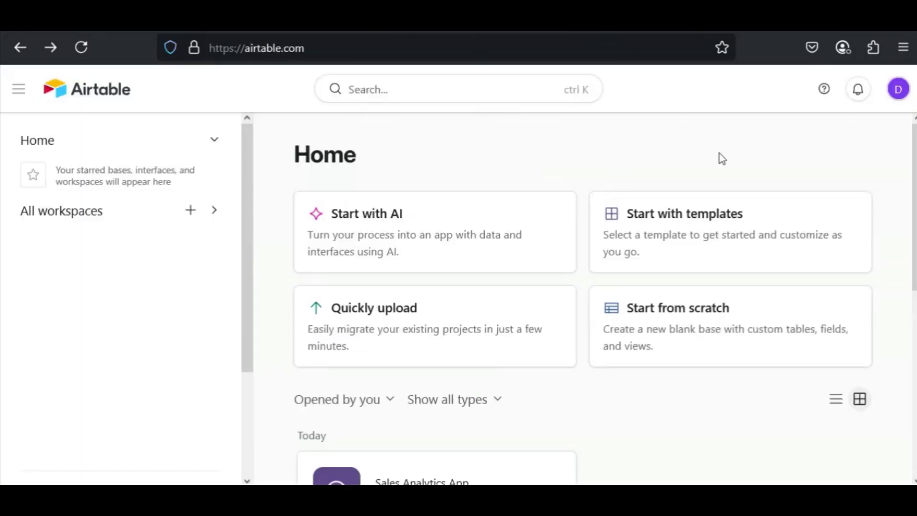
{"action": "left_click", "coordinate": [901, 90]}
{"action": "left_click_drag", "start_coordinate": [911, 179], "coordinate": [905, 279]}
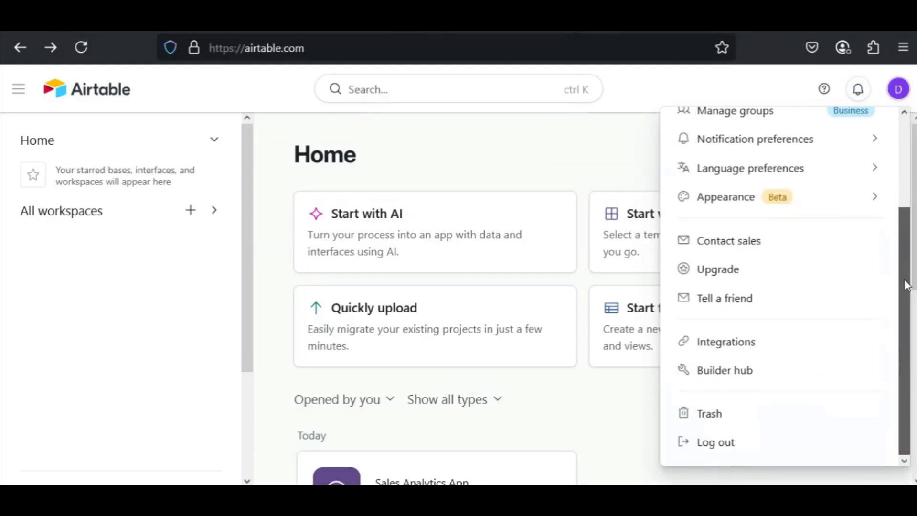
{"action": "left_click", "coordinate": [740, 370]}
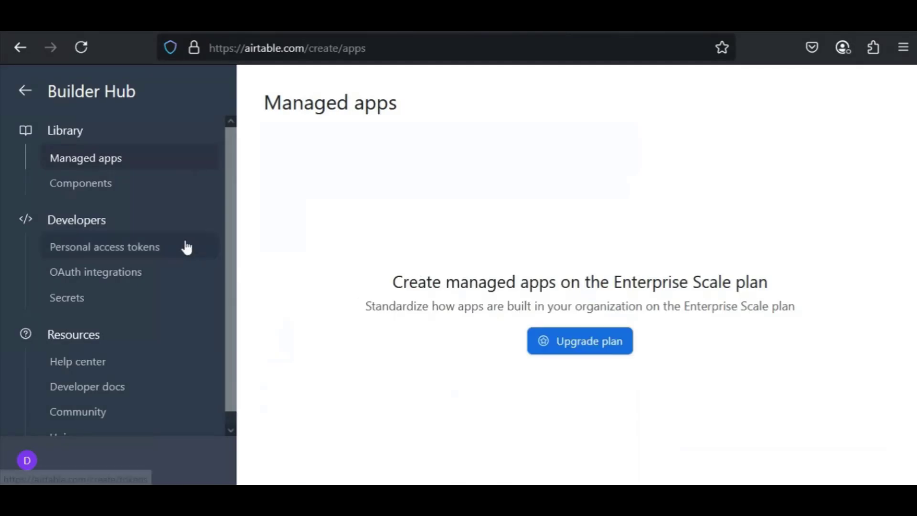
{"action": "left_click", "coordinate": [71, 256]}
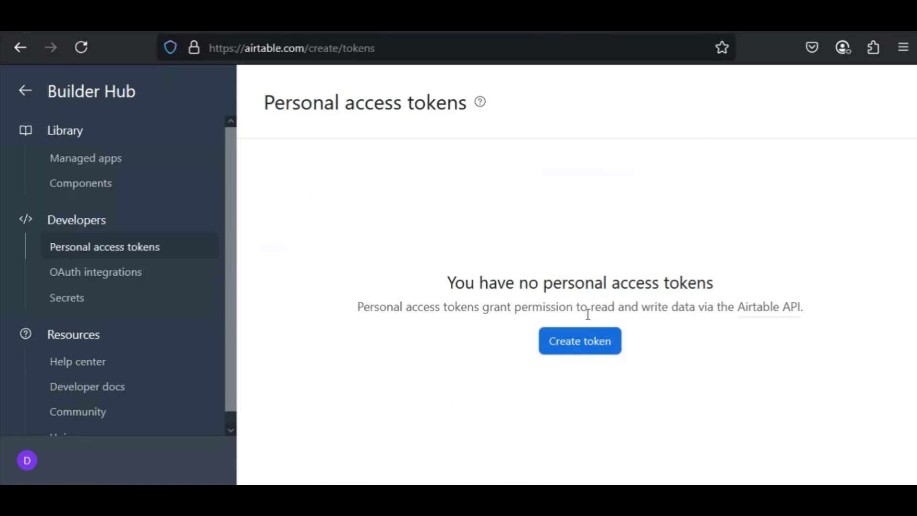
Step: Start a new personal access token named "token" and give it the data.records:read scope
{"action": "left_click", "coordinate": [584, 342]}
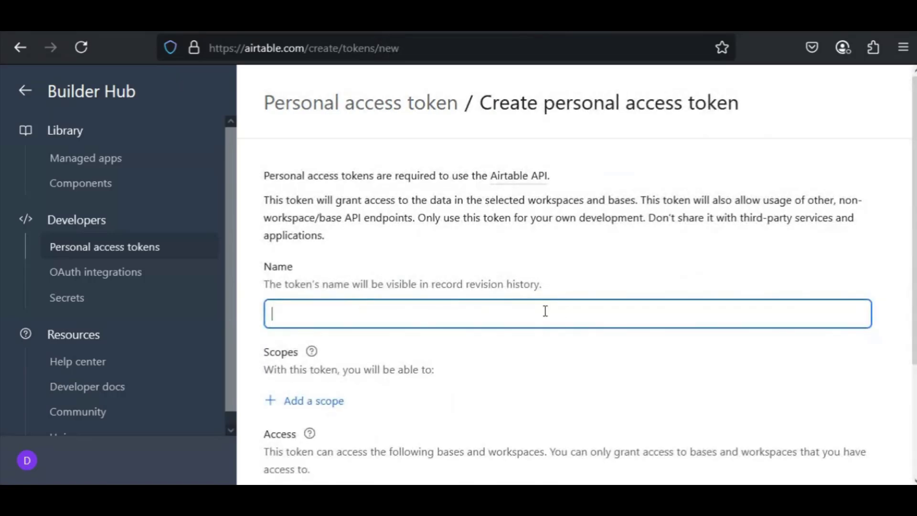
{"action": "type", "text": "token"}
{"action": "scroll", "coordinate": [725, 273], "scroll_direction": "down", "scroll_amount": 2}
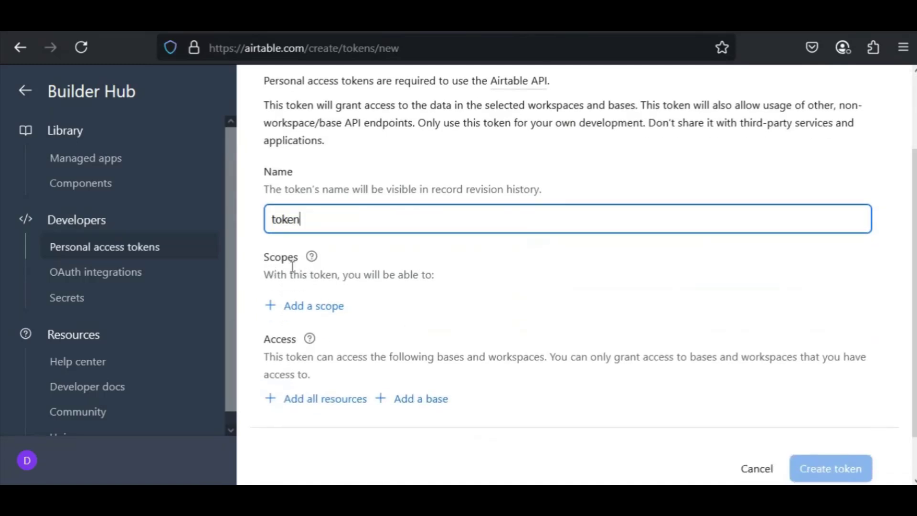
{"action": "left_click", "coordinate": [295, 313]}
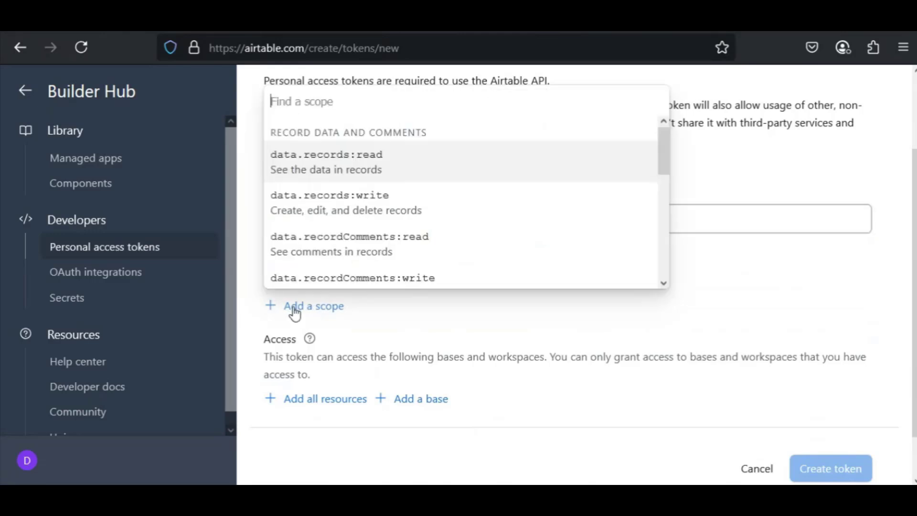
{"action": "scroll", "coordinate": [606, 166], "scroll_direction": "down", "scroll_amount": 1}
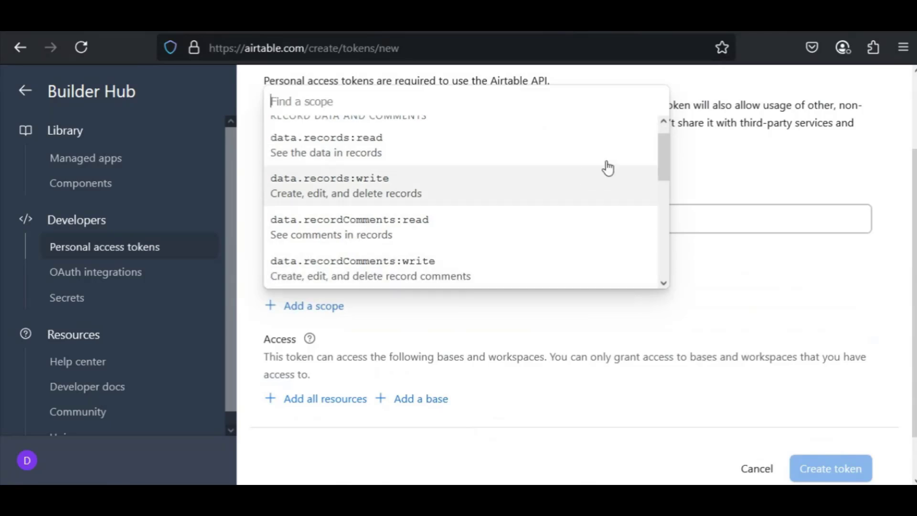
{"action": "left_click", "coordinate": [461, 143]}
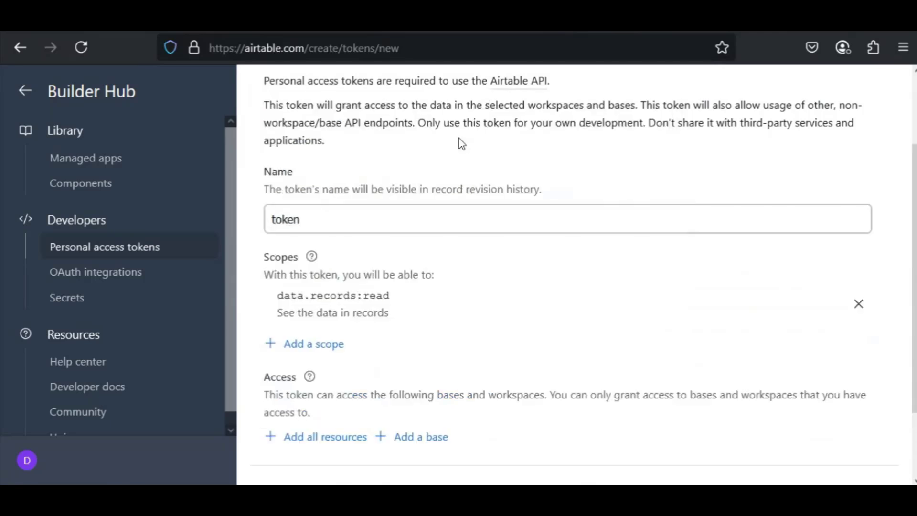
Step: Add the scopes data.recordComments:read, schema.bases:read and user.email:read to the token
{"action": "left_click", "coordinate": [323, 350]}
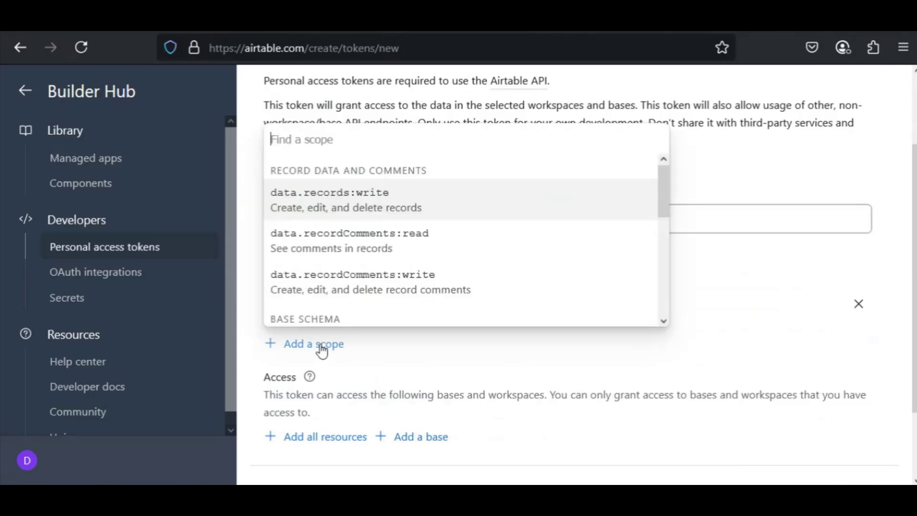
{"action": "left_click", "coordinate": [403, 248]}
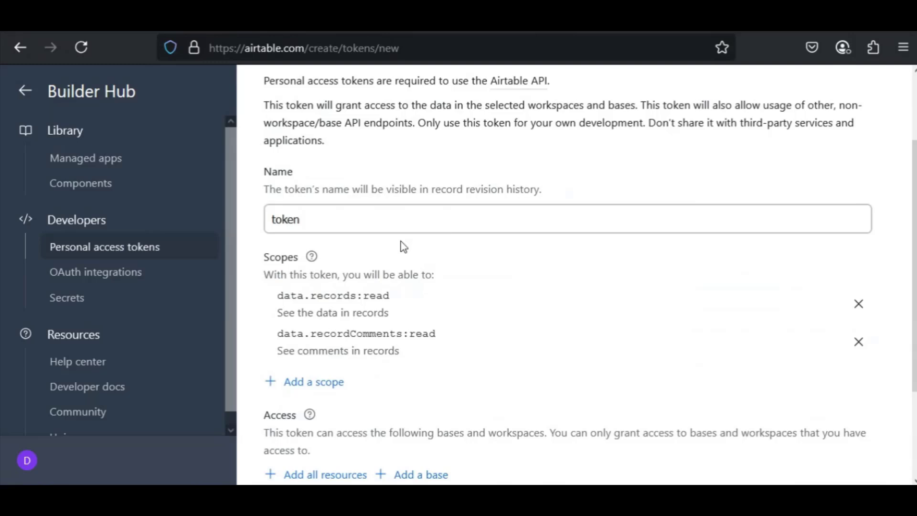
{"action": "left_click", "coordinate": [333, 385]}
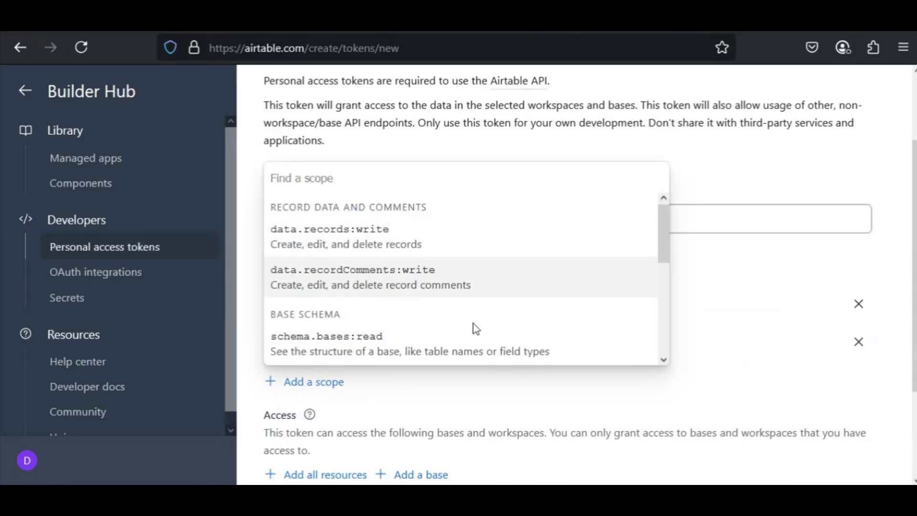
{"action": "left_click", "coordinate": [445, 351]}
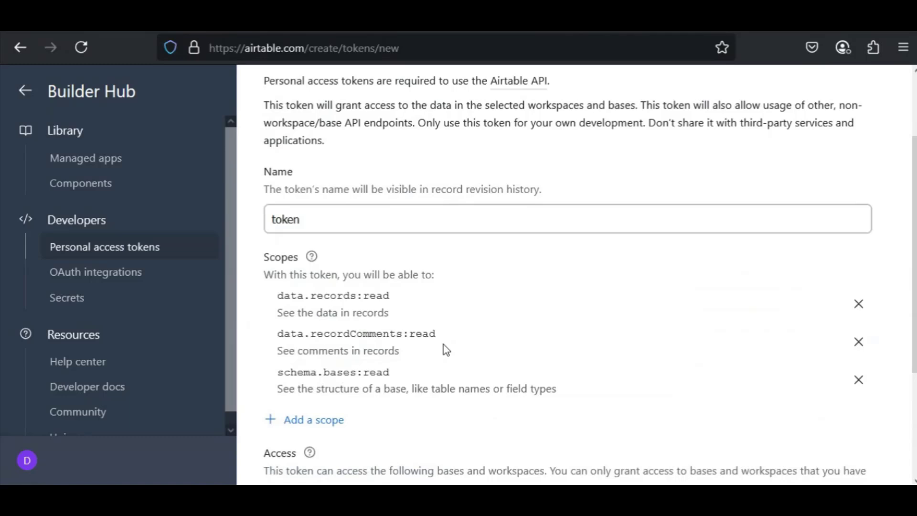
{"action": "left_click", "coordinate": [330, 423]}
{"action": "left_click_drag", "start_coordinate": [666, 279], "coordinate": [664, 383]}
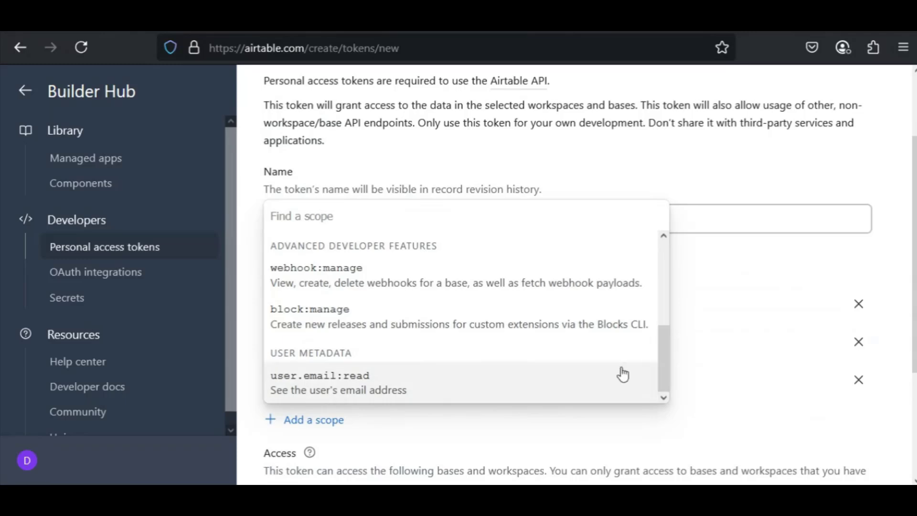
{"action": "left_click", "coordinate": [546, 381]}
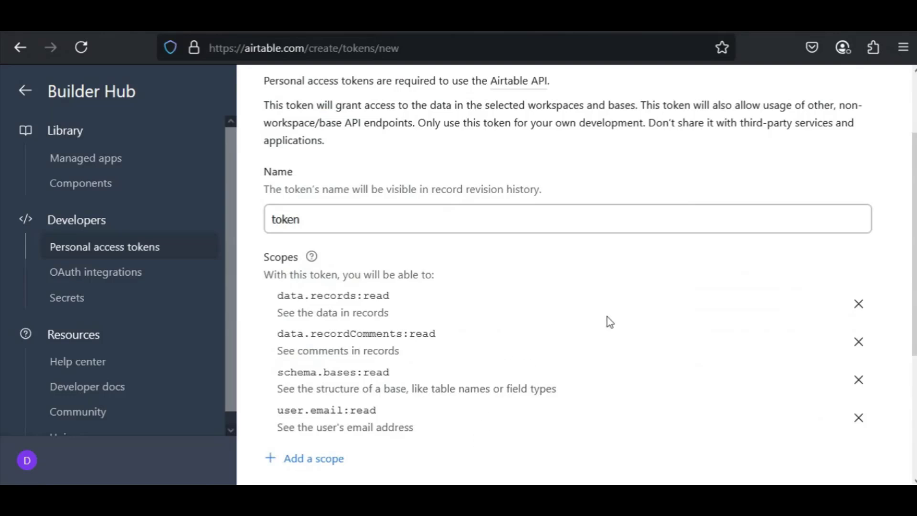
Step: Grant the token access to the Sales Analytics App base and create the token
{"action": "scroll", "coordinate": [610, 322], "scroll_direction": "down", "scroll_amount": 4}
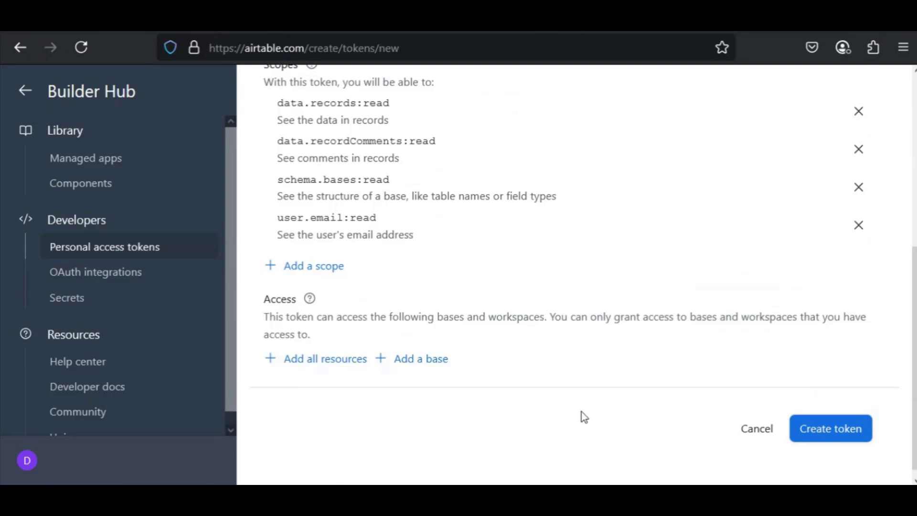
{"action": "left_click", "coordinate": [409, 362]}
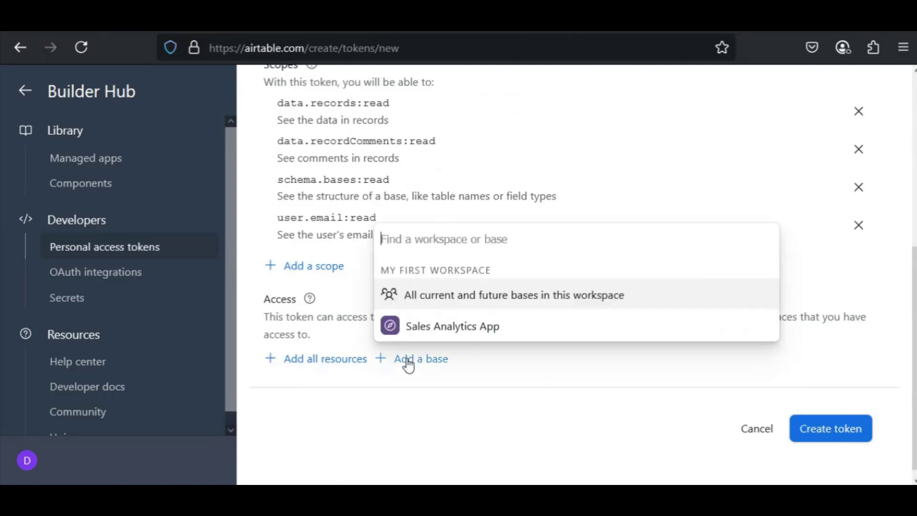
{"action": "left_click", "coordinate": [437, 326]}
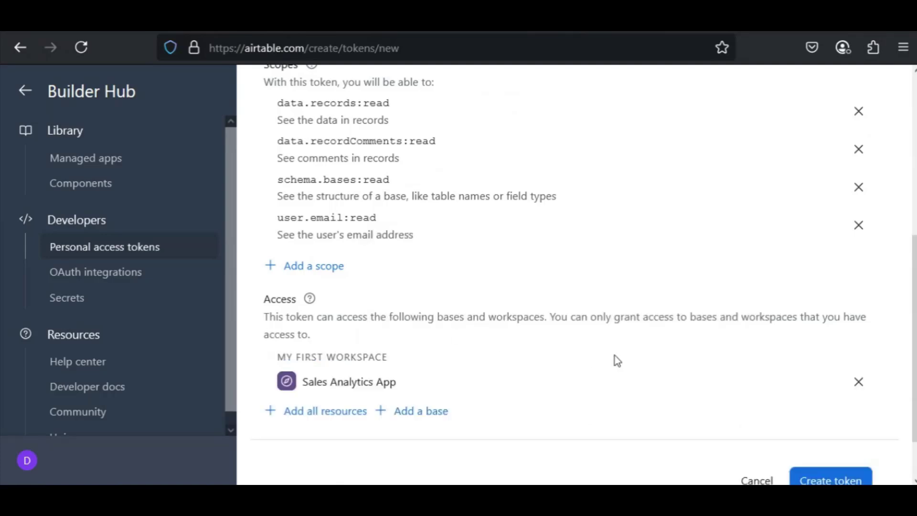
{"action": "scroll", "coordinate": [716, 396], "scroll_direction": "down", "scroll_amount": 2}
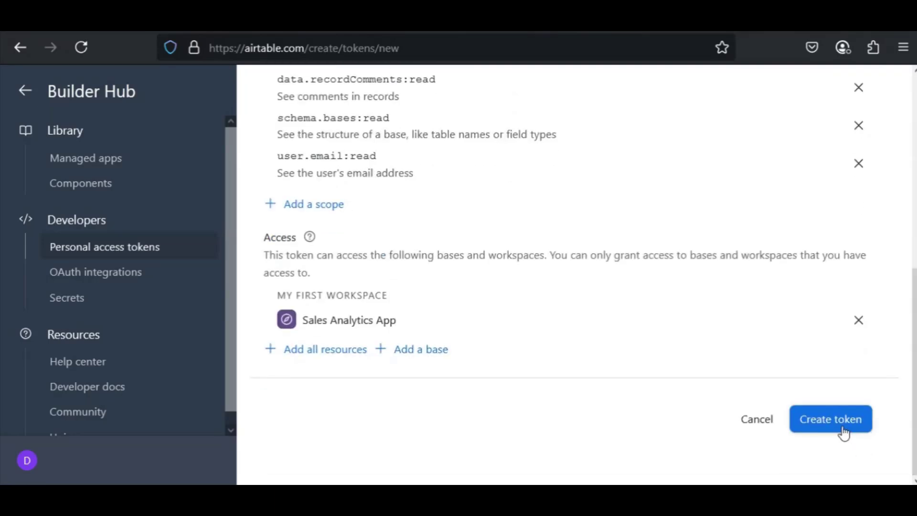
{"action": "left_click", "coordinate": [844, 428]}
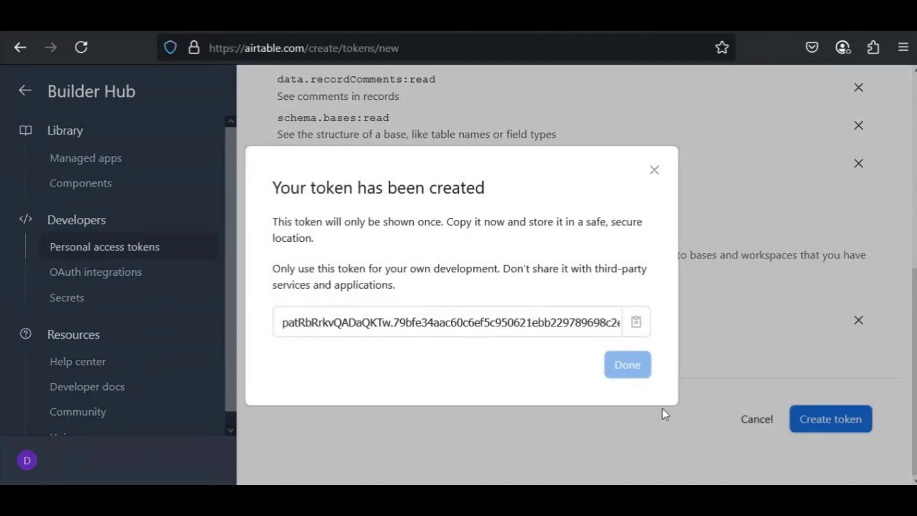
Step: Copy the new access token, switch to InetSoft and paste it as the Airtable data source's API Token
{"action": "left_click", "coordinate": [638, 327]}
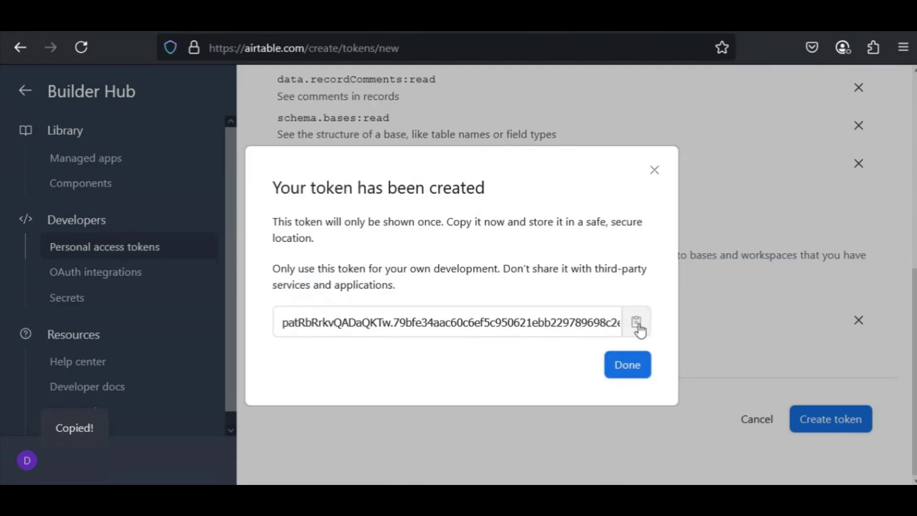
{"action": "left_click", "coordinate": [627, 365]}
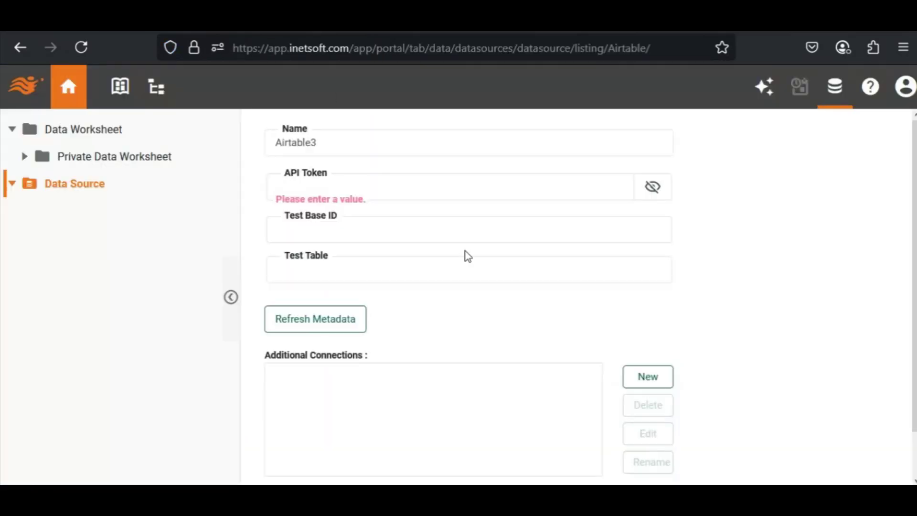
{"action": "left_click", "coordinate": [453, 182]}
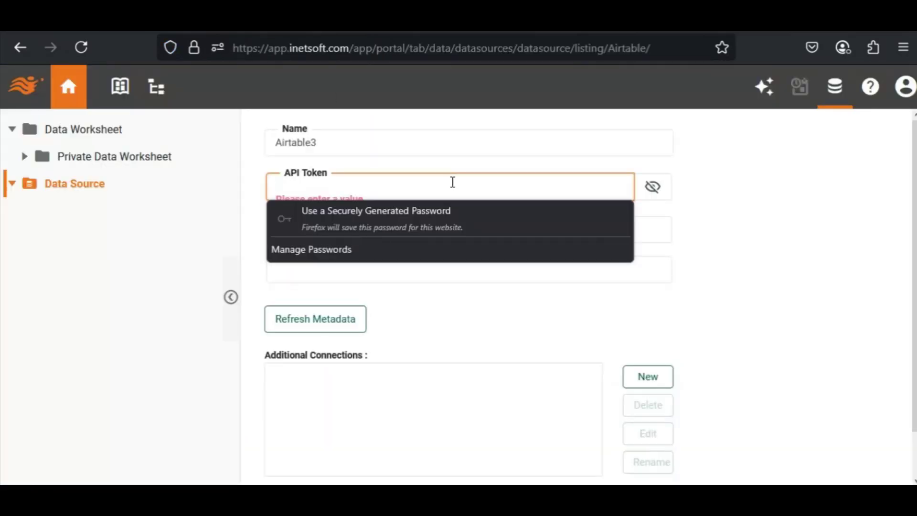
{"action": "key", "text": "ctrl+v"}
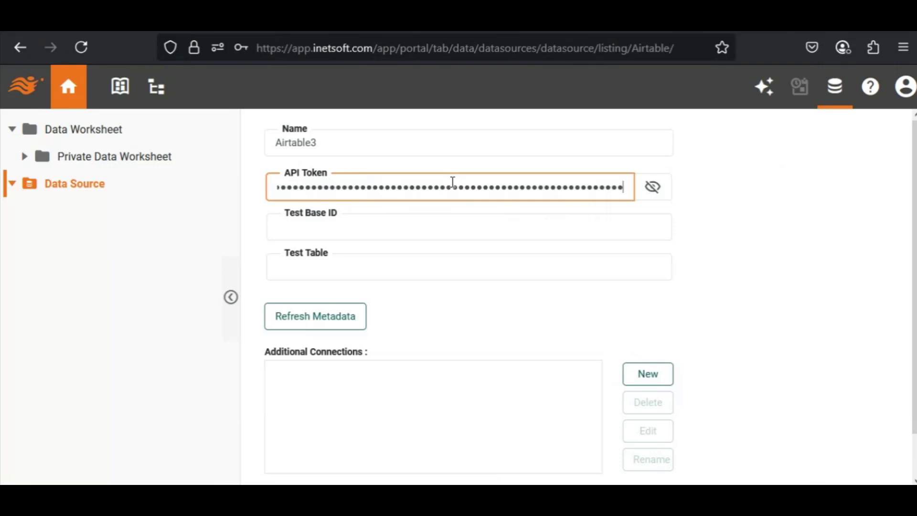
{"action": "left_click", "coordinate": [414, 232]}
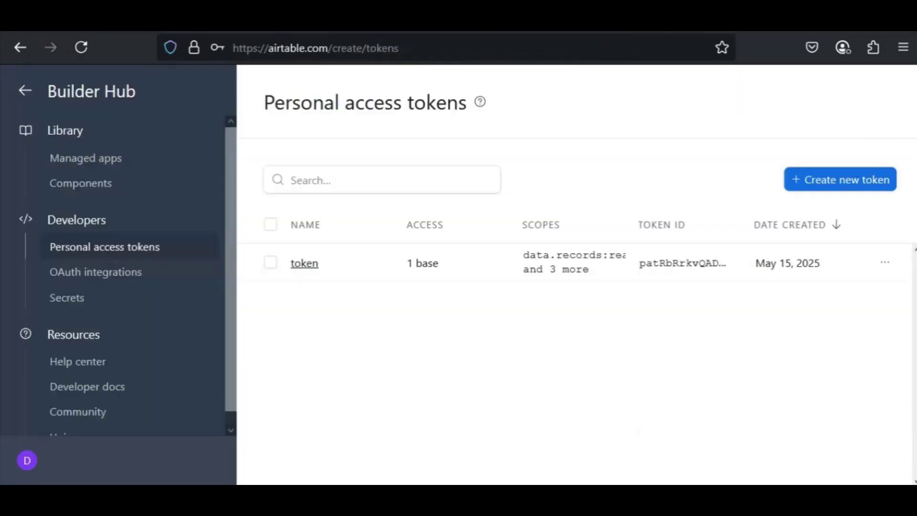
Step: Switch to Airtable and go back from the token pages to the Airtable home page
{"action": "left_click", "coordinate": [22, 50]}
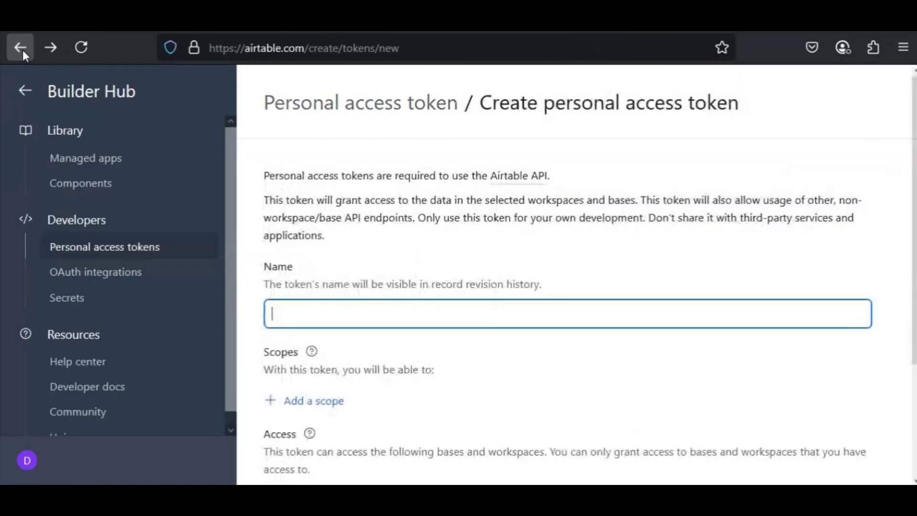
{"action": "left_click", "coordinate": [22, 49]}
{"action": "left_click", "coordinate": [22, 50]}
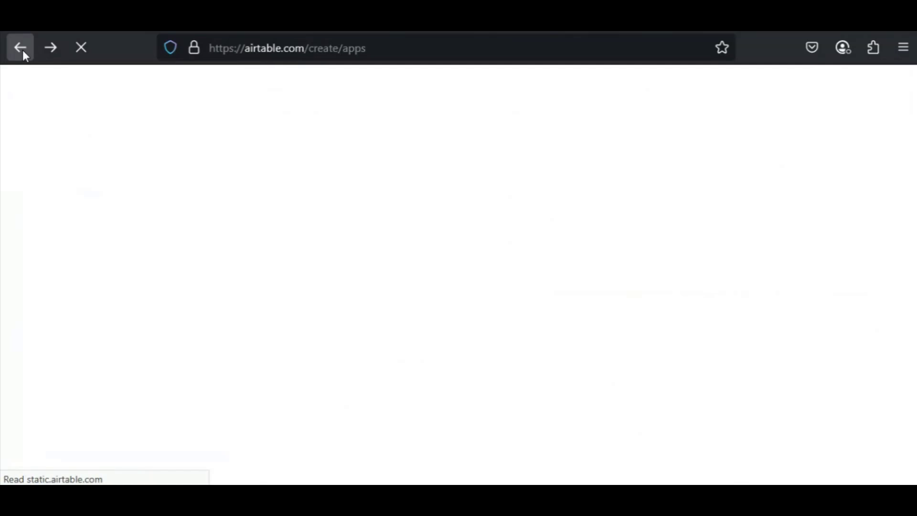
{"action": "left_click", "coordinate": [22, 50]}
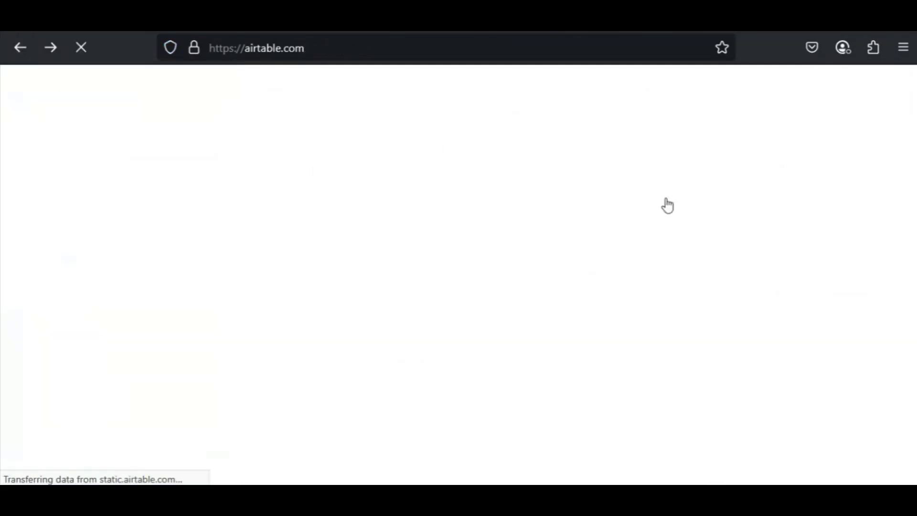
Step: Open the Sales Analytics App base, copy the base ID from its web address, switch to InetSoft and paste it as the Test Base ID
{"action": "scroll", "coordinate": [779, 162], "scroll_direction": "down", "scroll_amount": 5}
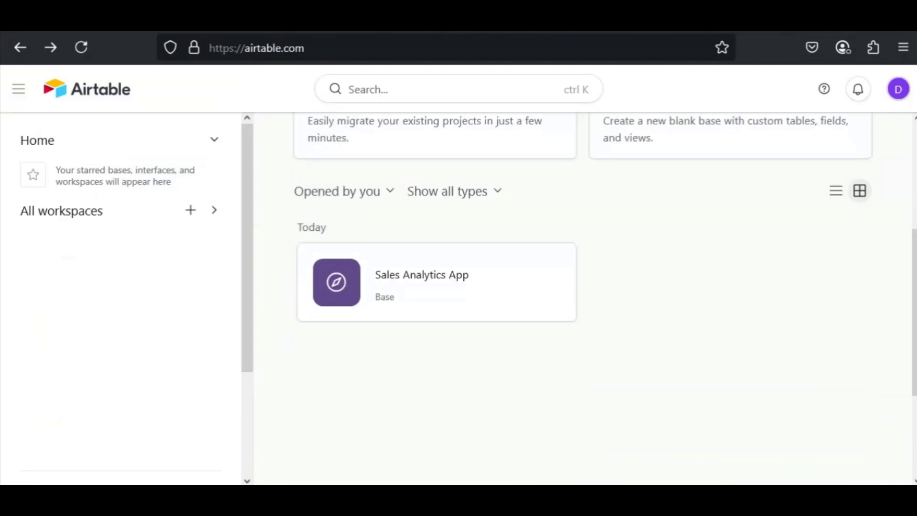
{"action": "left_click", "coordinate": [449, 273]}
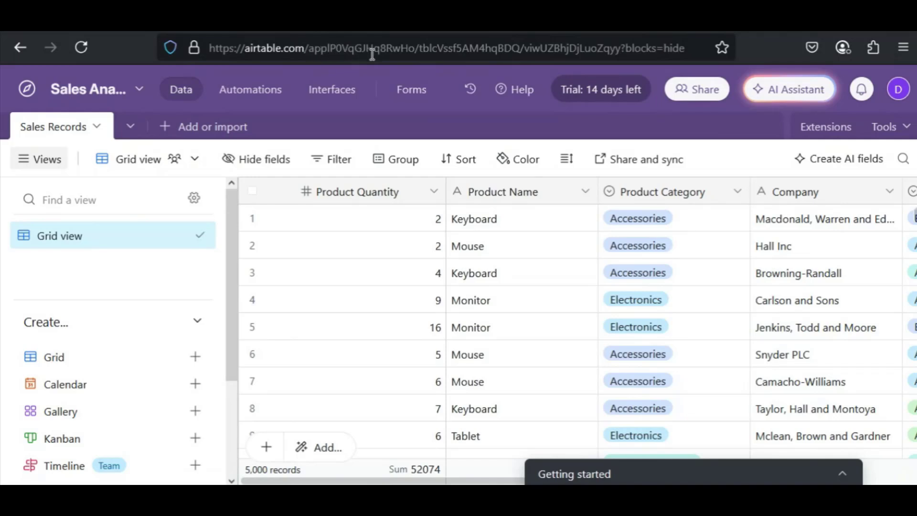
{"action": "left_click_drag", "start_coordinate": [311, 52], "coordinate": [416, 50]}
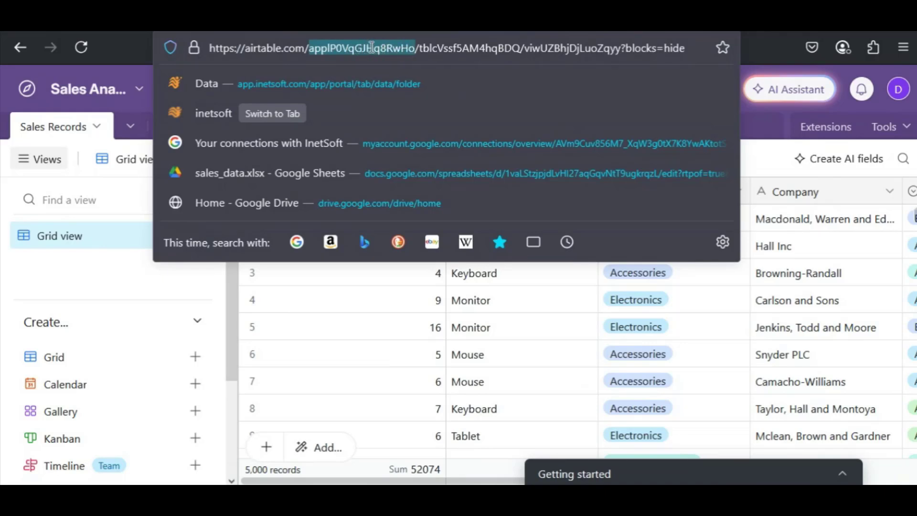
{"action": "right_click", "coordinate": [372, 46]}
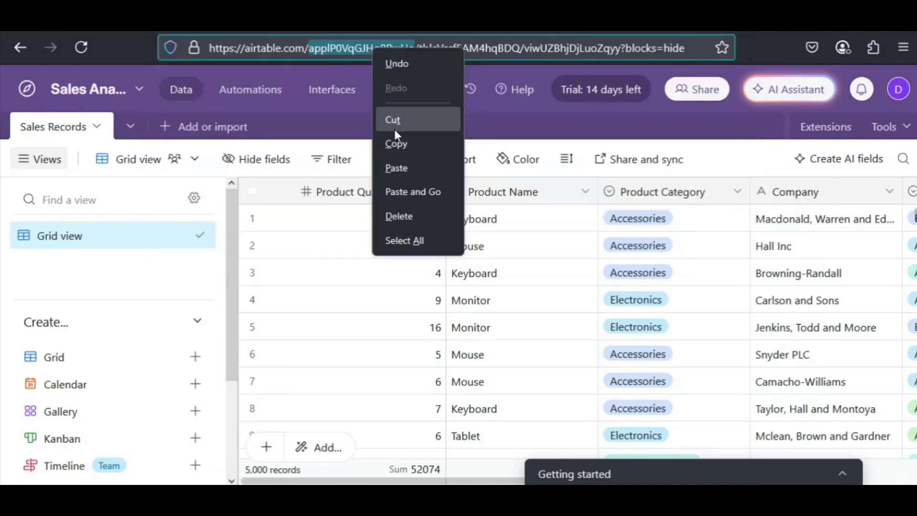
{"action": "left_click", "coordinate": [395, 144]}
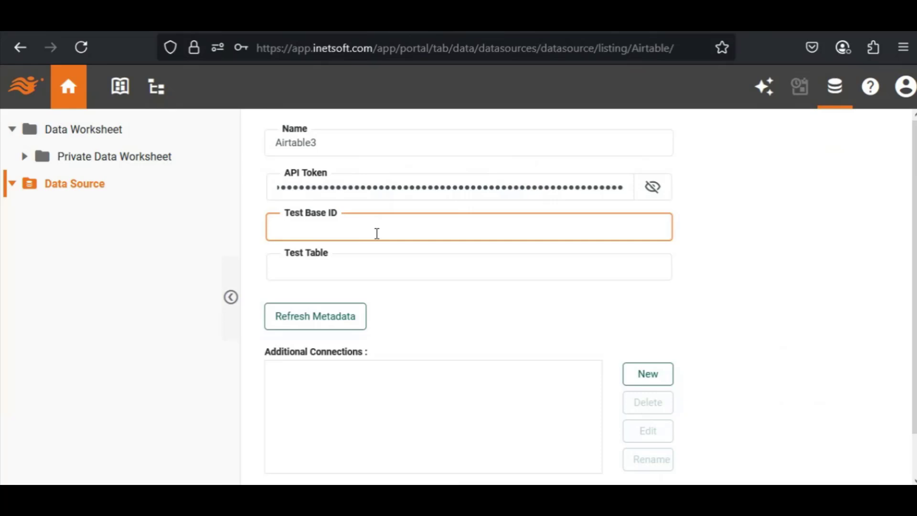
{"action": "key", "text": "ctrl+v"}
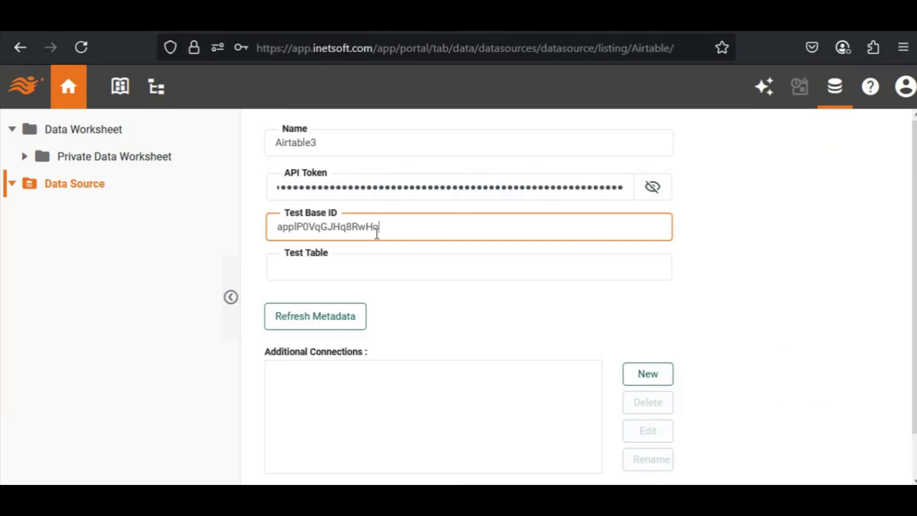
Step: Set the Test Table to Sales Records, matching the table name in Airtable, and save the Airtable data source
{"action": "left_click", "coordinate": [366, 269]}
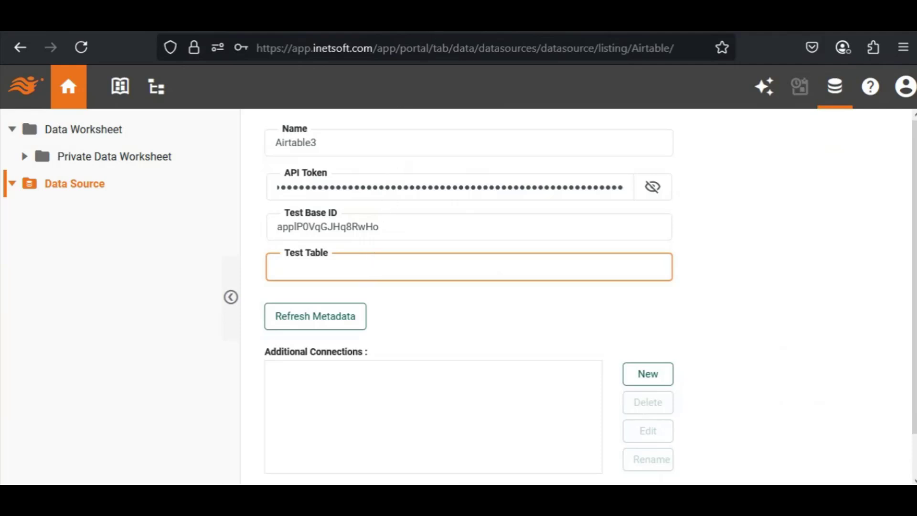
{"action": "left_click", "coordinate": [438, 22]}
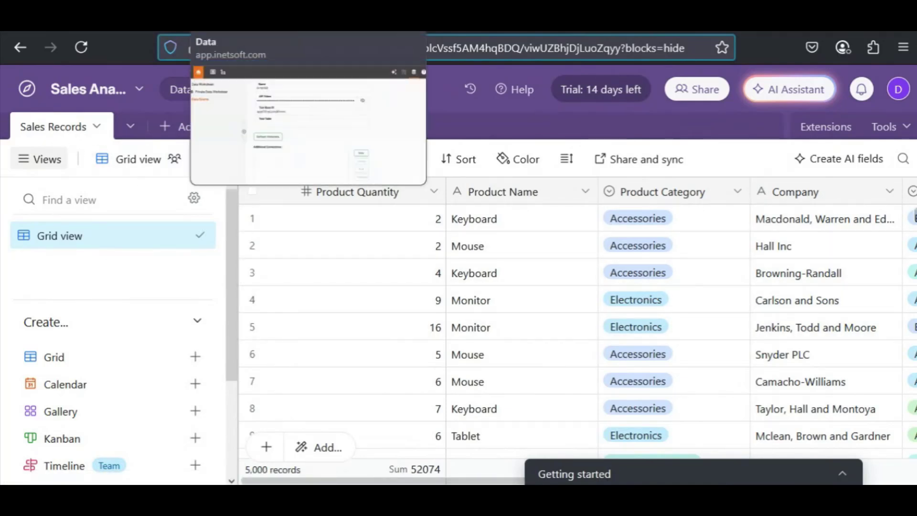
{"action": "left_click", "coordinate": [239, 19]}
{"action": "left_click", "coordinate": [411, 254]}
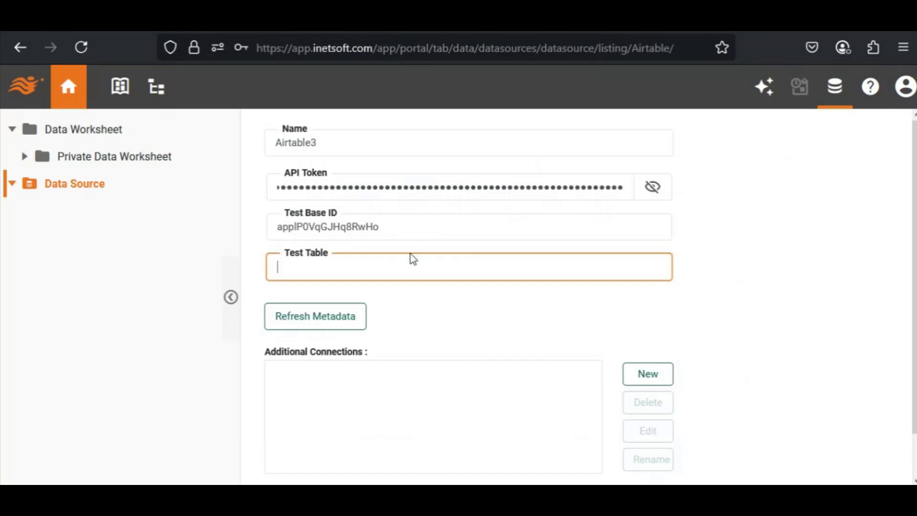
{"action": "type", "text": "Sales Records"}
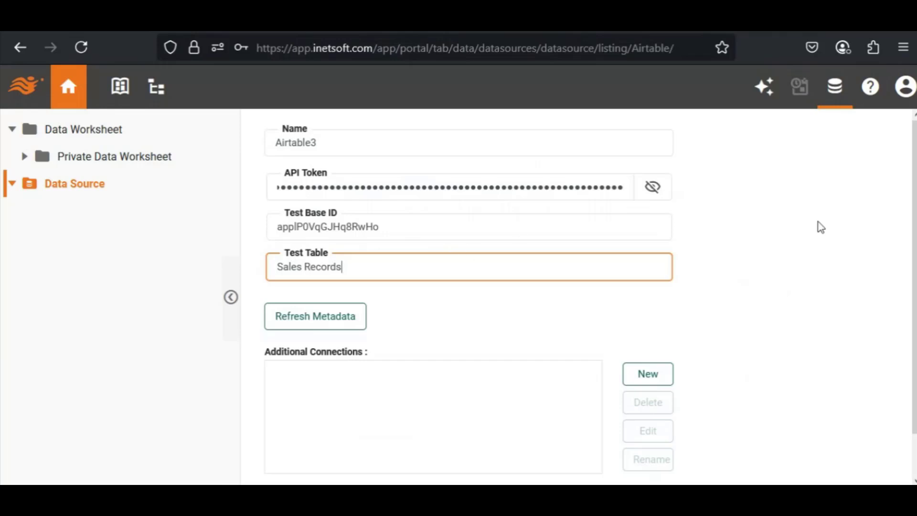
{"action": "scroll", "coordinate": [895, 408], "scroll_direction": "down", "scroll_amount": 2}
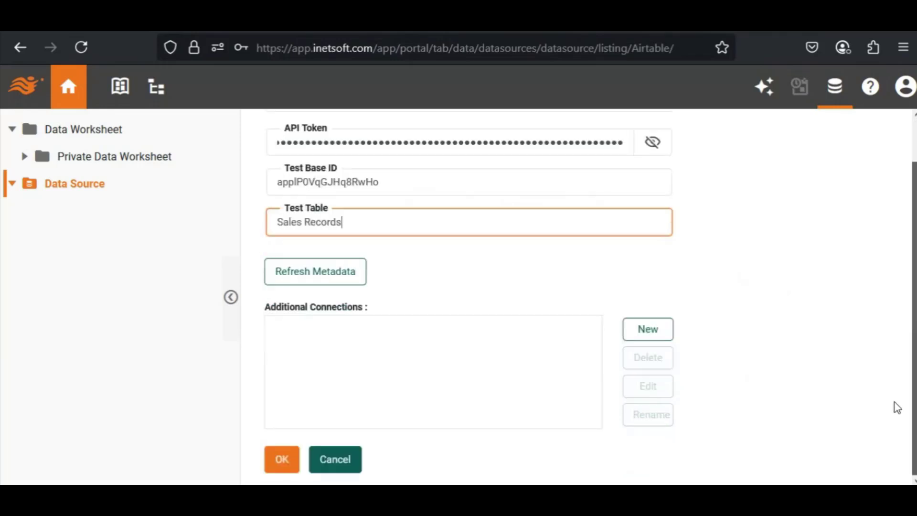
{"action": "left_click", "coordinate": [294, 460]}
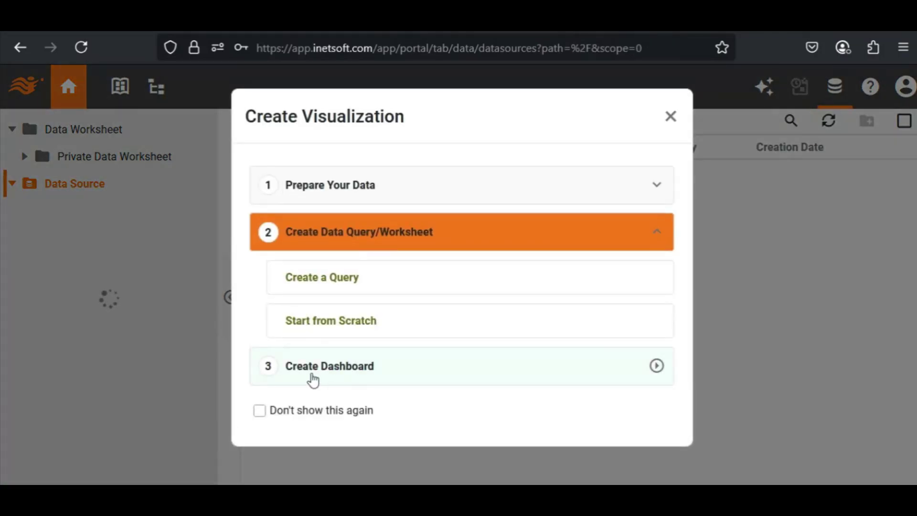
Step: Create a new Airtable3 query and set its endpoint to Records
{"action": "left_click", "coordinate": [335, 279]}
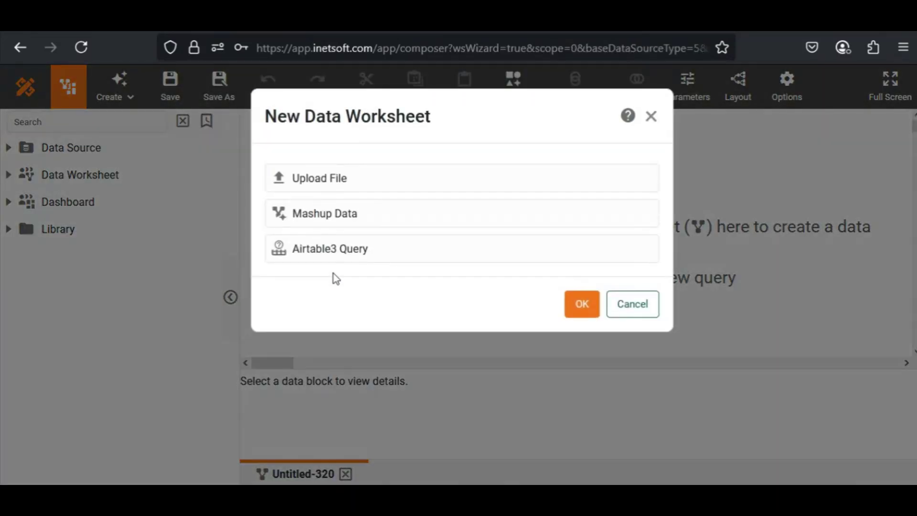
{"action": "double_click", "coordinate": [363, 261]}
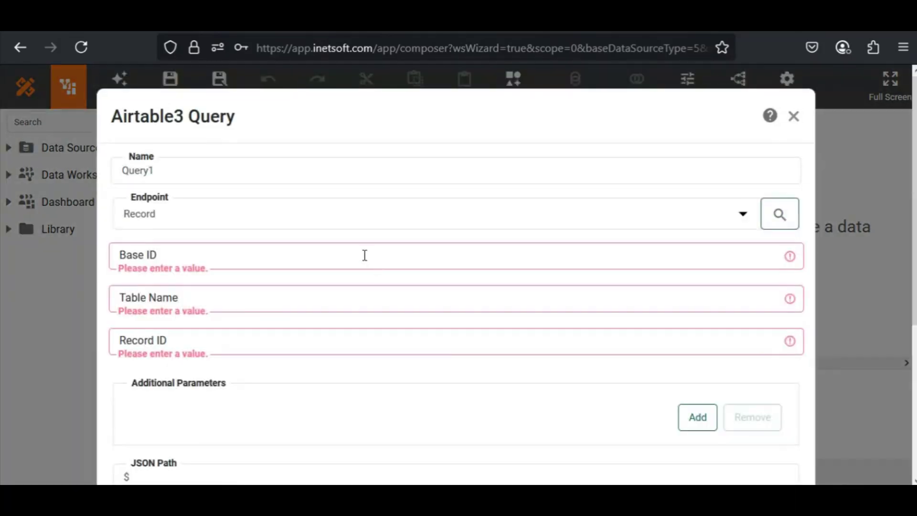
{"action": "left_click", "coordinate": [742, 213]}
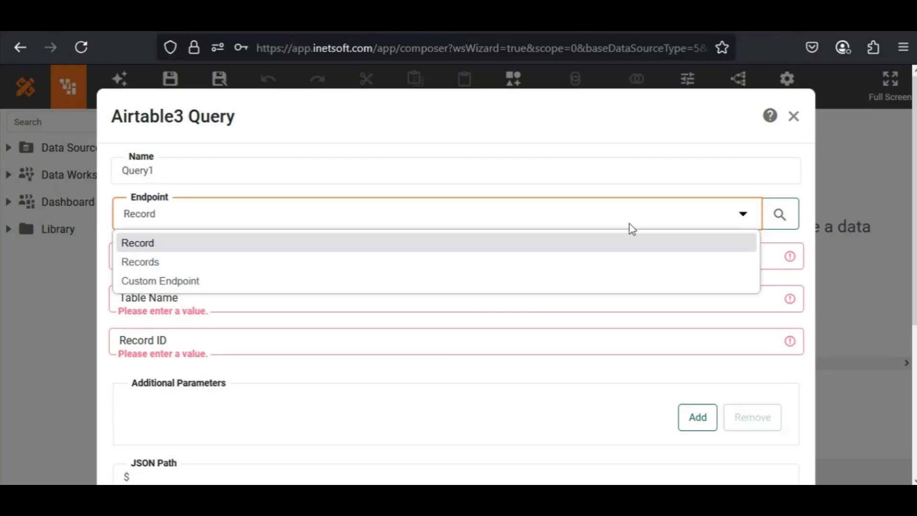
{"action": "left_click", "coordinate": [569, 263]}
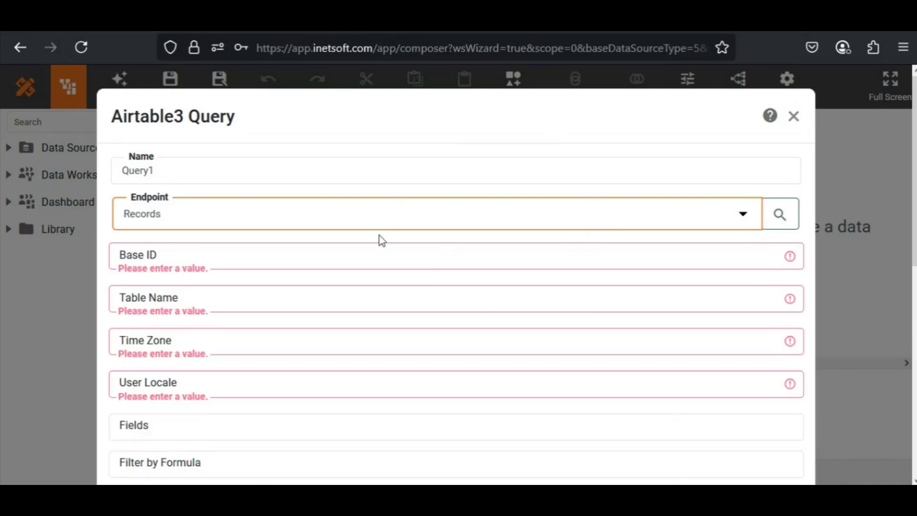
Step: Paste the copied base ID as the query's Base ID and set the Table Name to Sales Records
{"action": "left_click", "coordinate": [397, 254]}
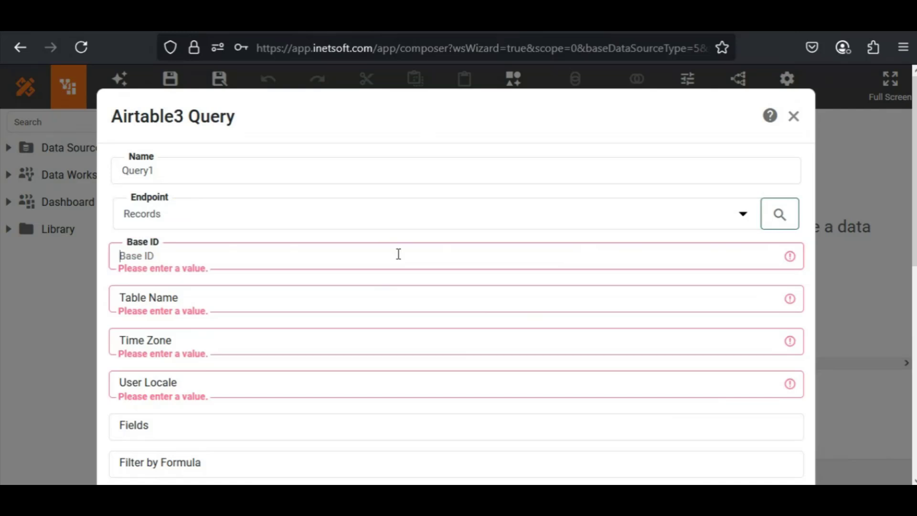
{"action": "key", "text": "ctrl+v"}
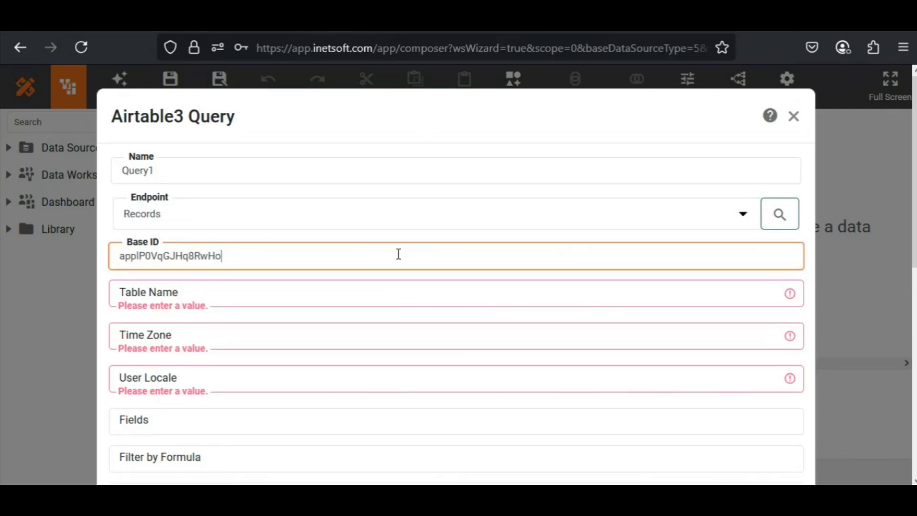
{"action": "left_click", "coordinate": [394, 301]}
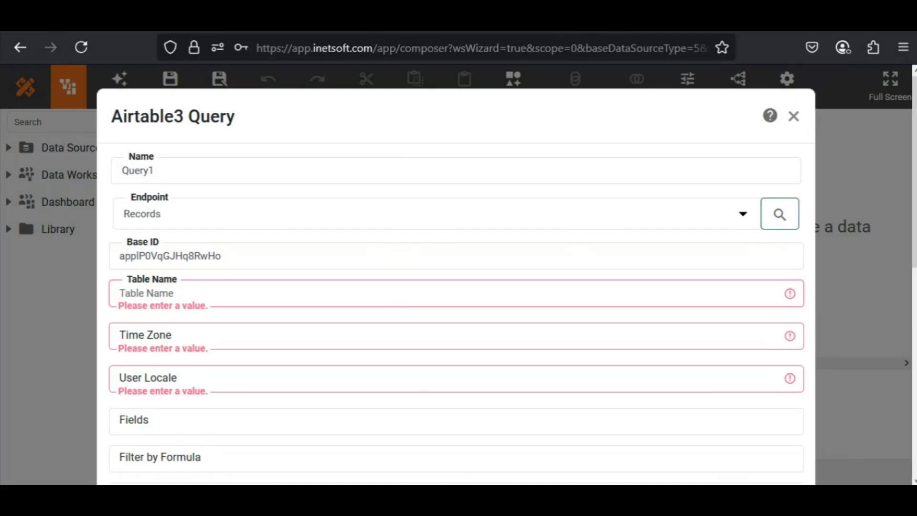
{"action": "type", "text": "Sale"}
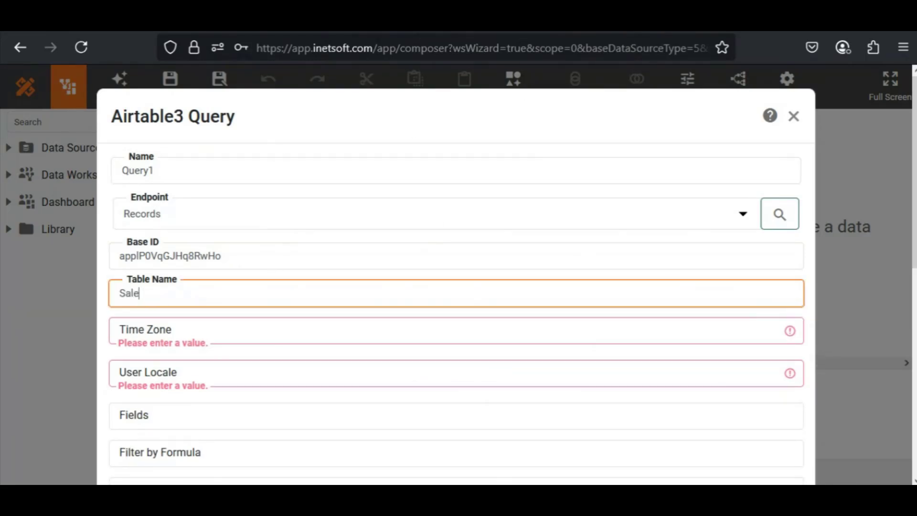
{"action": "type", "text": "s Records"}
Step: Set the query's Time Zone to New_York and its User Locale to en-US
{"action": "left_click_drag", "start_coordinate": [915, 215], "coordinate": [914, 281]}
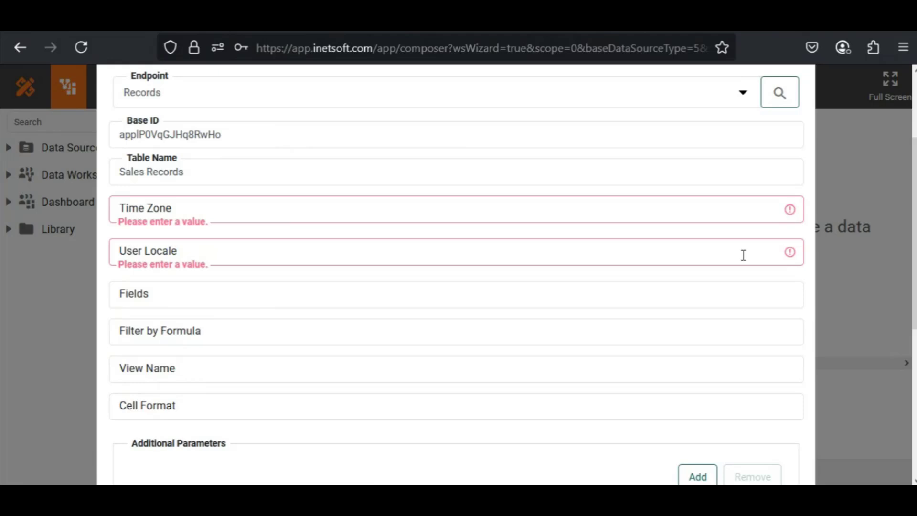
{"action": "left_click", "coordinate": [694, 215]}
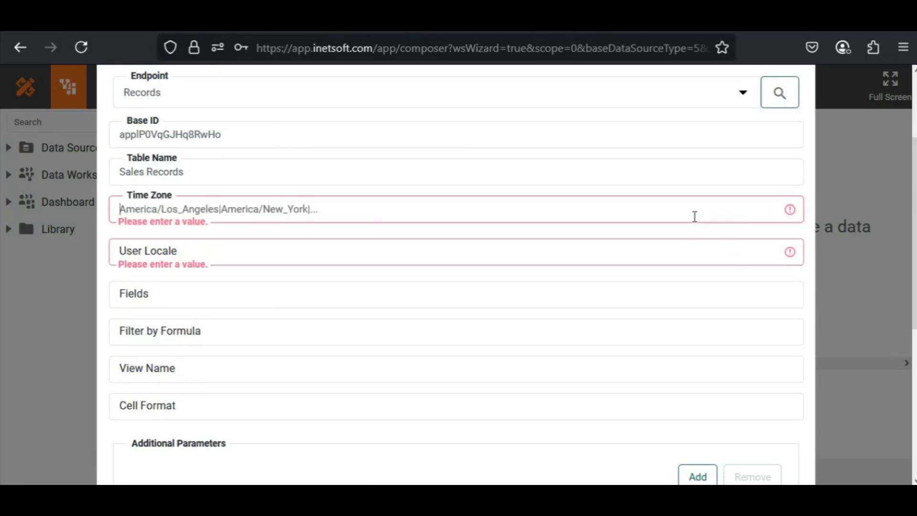
{"action": "type", "text": "New"}
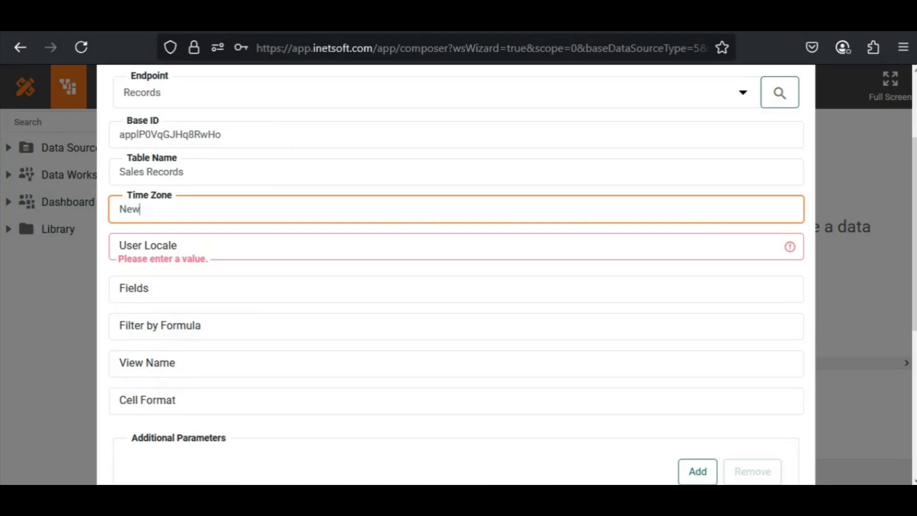
{"action": "type", "text": "_York"}
{"action": "left_click", "coordinate": [148, 246]}
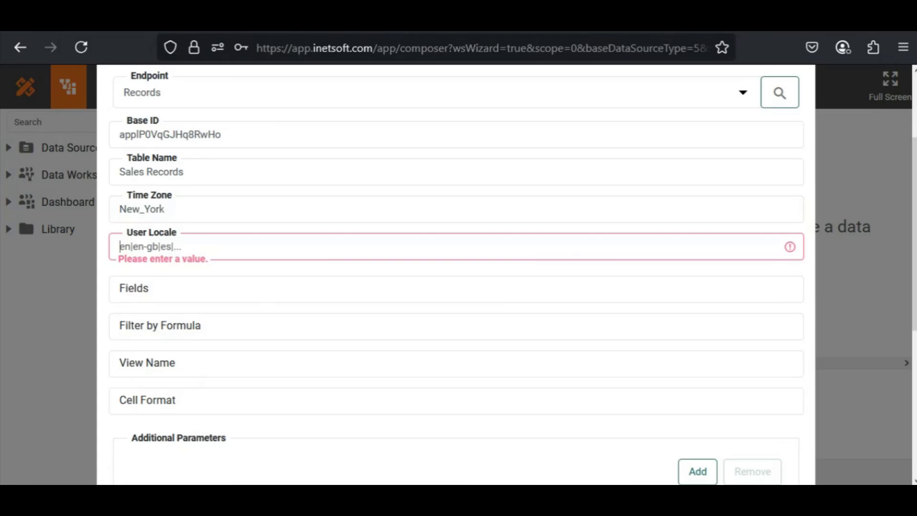
{"action": "type", "text": "e"}
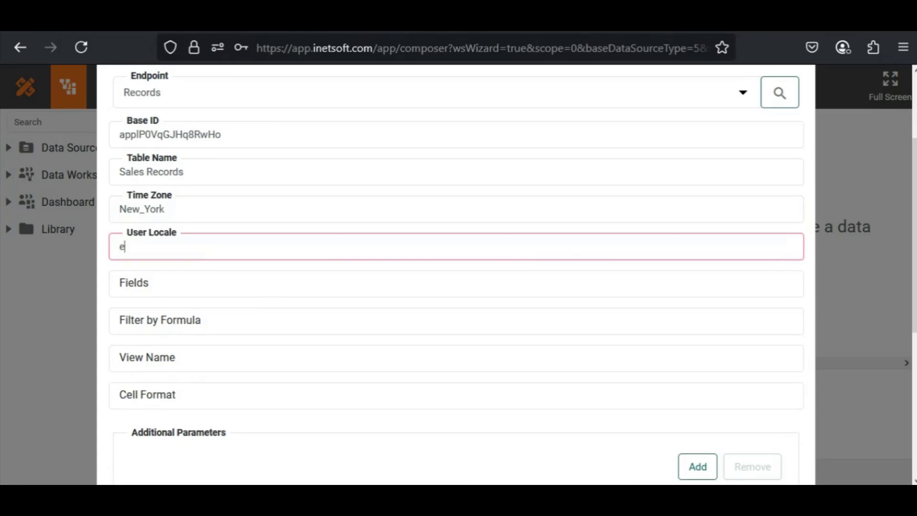
{"action": "type", "text": "n-US"}
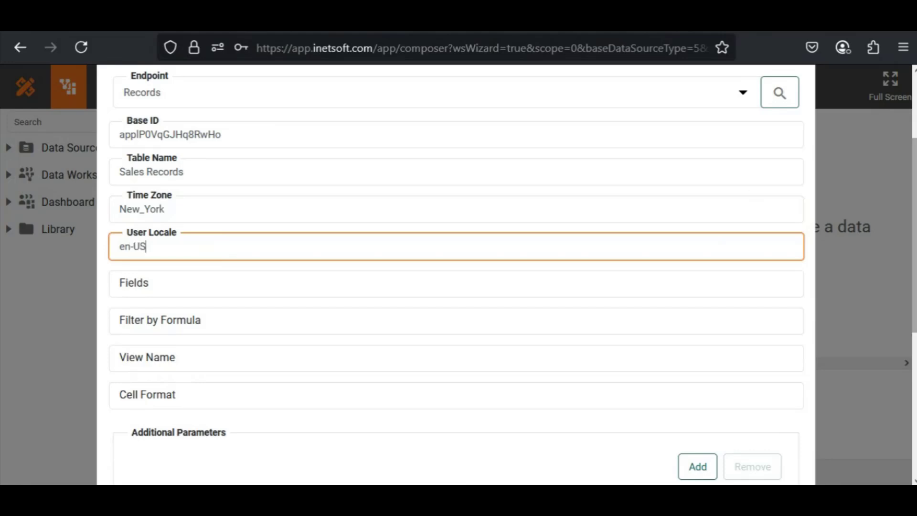
Step: Turn off Expand Arrays for the query, review its settings and confirm the query
{"action": "left_click_drag", "start_coordinate": [915, 215], "coordinate": [915, 332]}
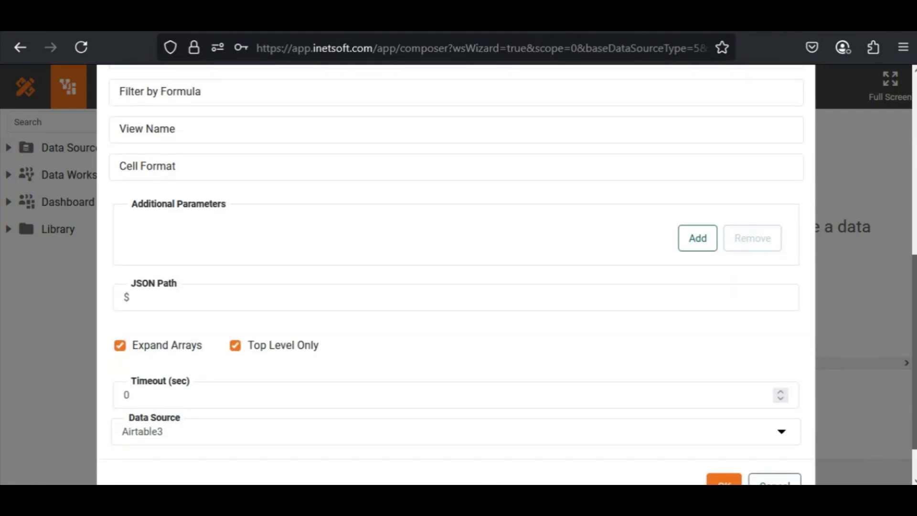
{"action": "left_click", "coordinate": [120, 346]}
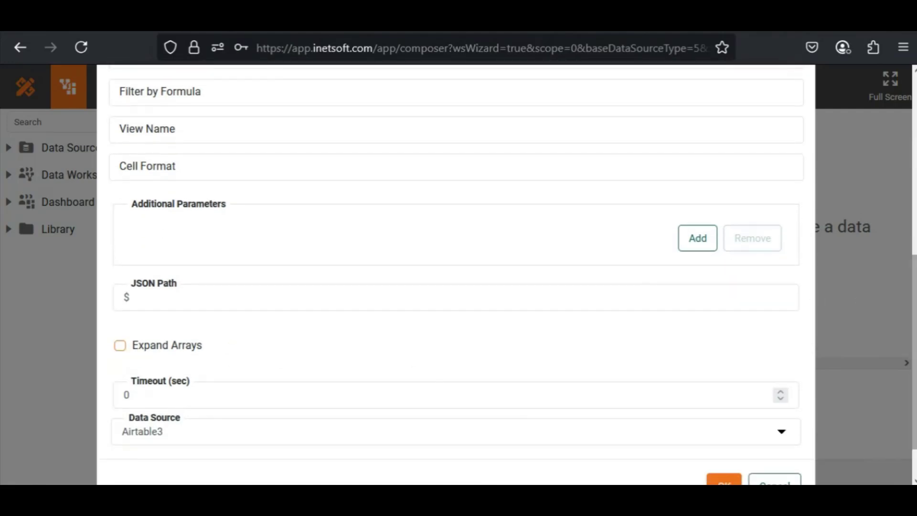
{"action": "scroll", "coordinate": [903, 325], "scroll_direction": "up", "scroll_amount": 3}
{"action": "scroll", "coordinate": [903, 325], "scroll_direction": "up", "scroll_amount": 1}
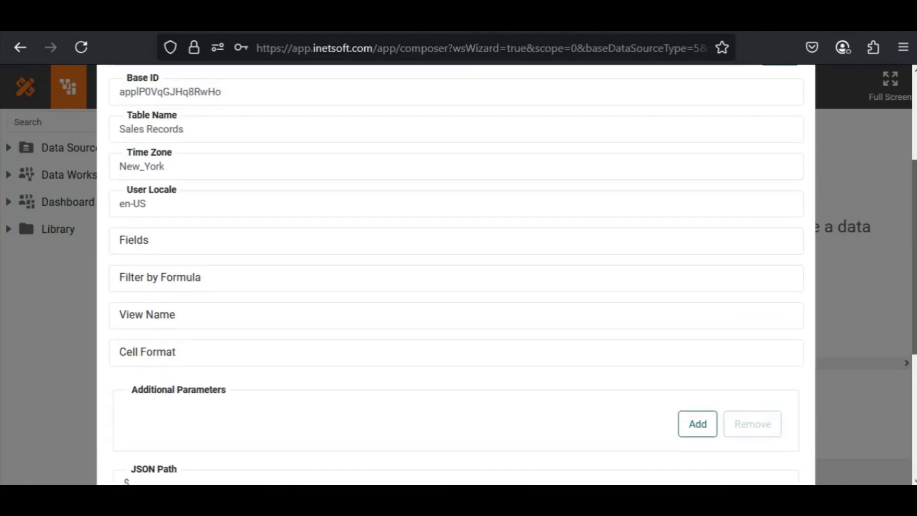
{"action": "scroll", "coordinate": [818, 373], "scroll_direction": "down", "scroll_amount": 5}
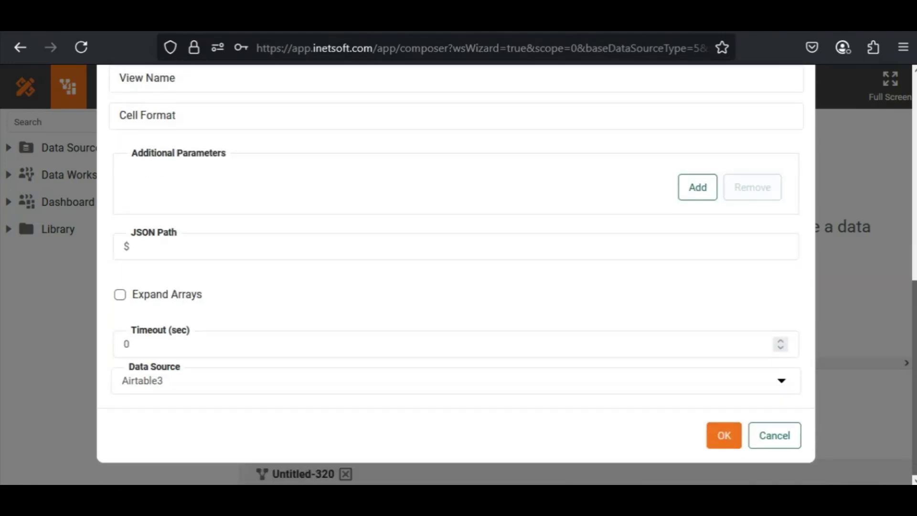
{"action": "left_click", "coordinate": [726, 442]}
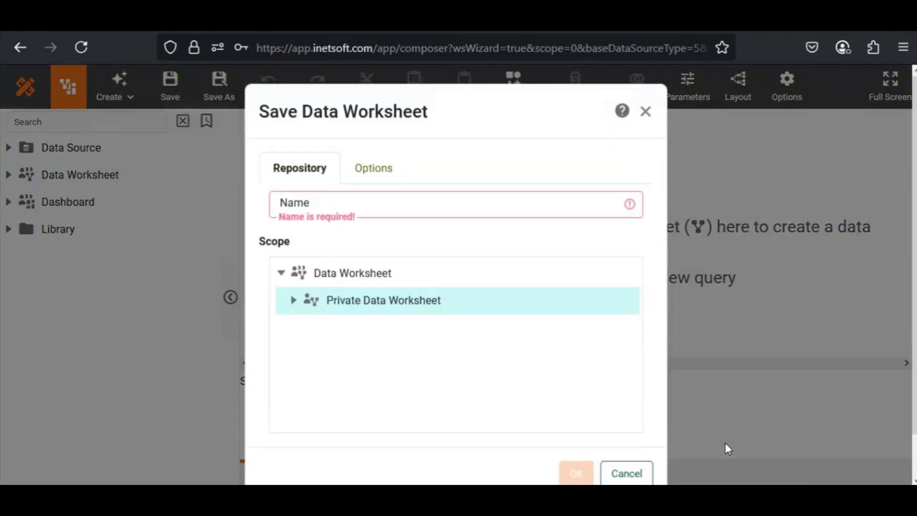
Step: Save the data worksheet as airtable under Private Data Worksheet and start creating a dashboard from it
{"action": "left_click", "coordinate": [490, 215]}
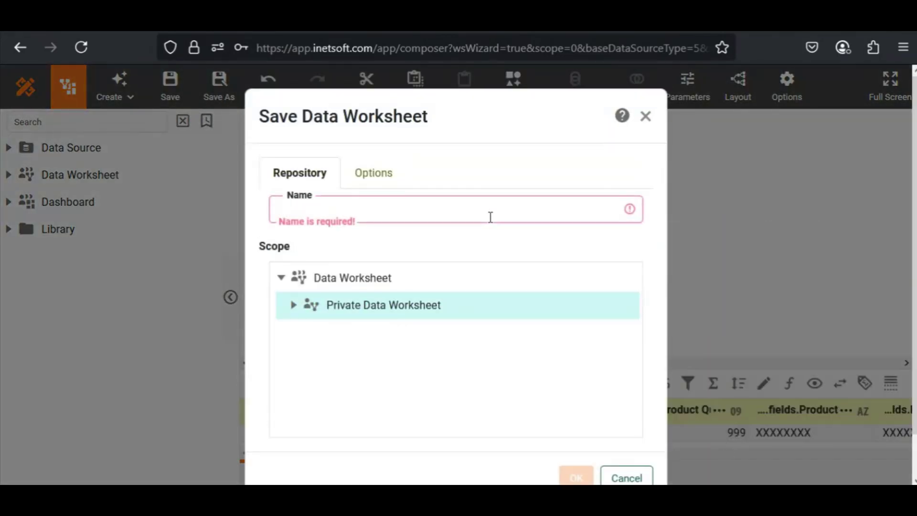
{"action": "type", "text": "airtable"}
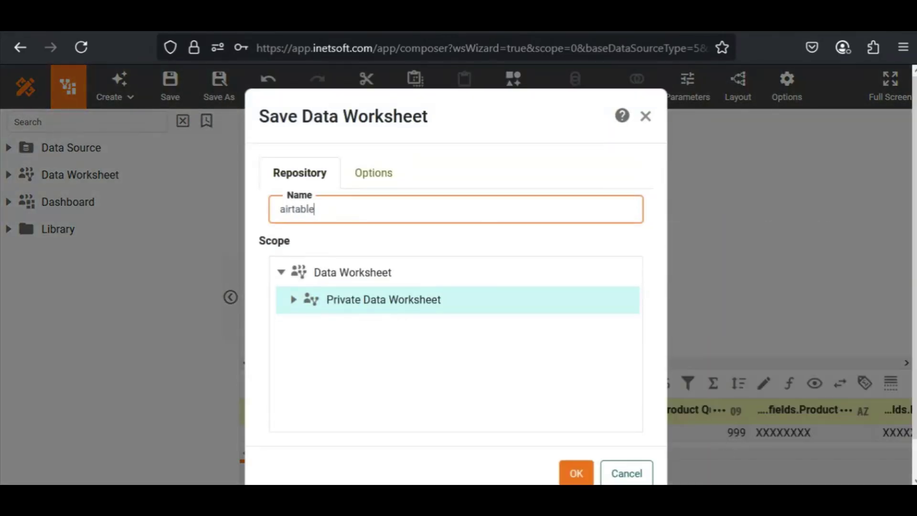
{"action": "left_click", "coordinate": [573, 473]}
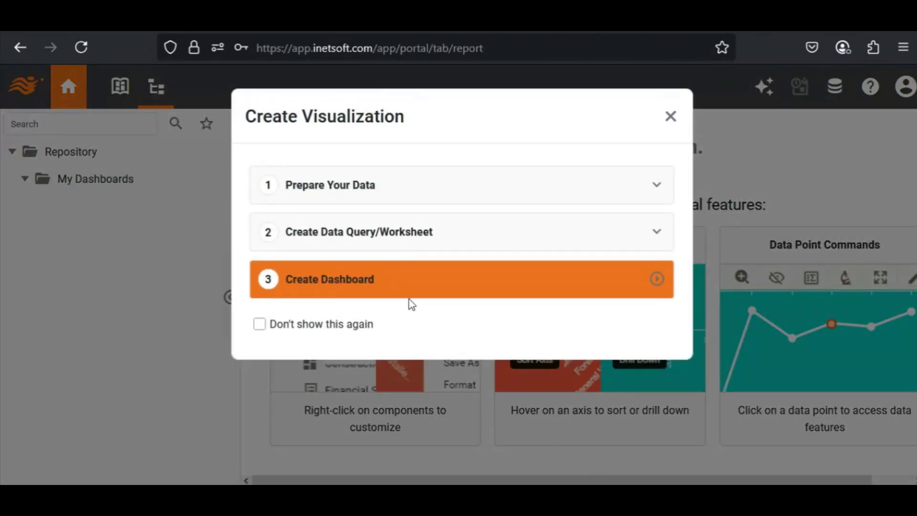
{"action": "left_click", "coordinate": [376, 287]}
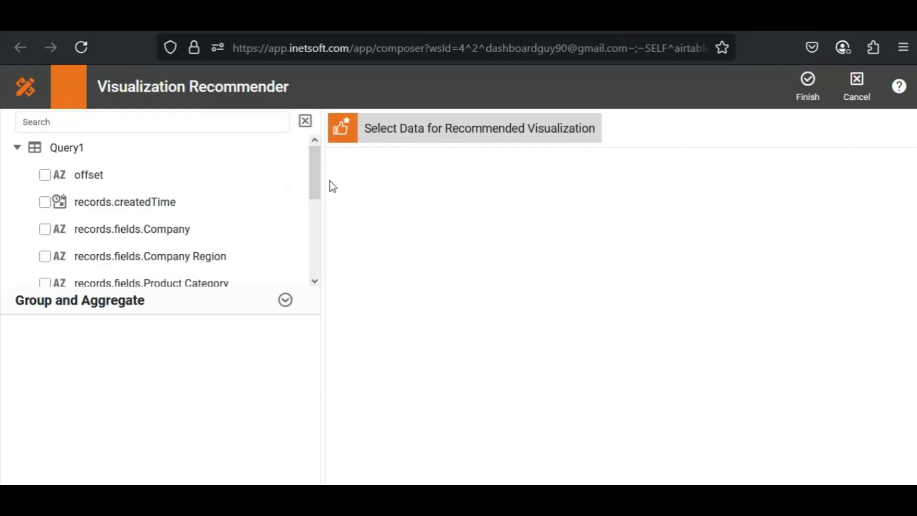
Step: Select Sales Total, Company Region and Salesperson from Query1 as the data for the recommended chart
{"action": "left_click_drag", "start_coordinate": [314, 169], "coordinate": [316, 261]}
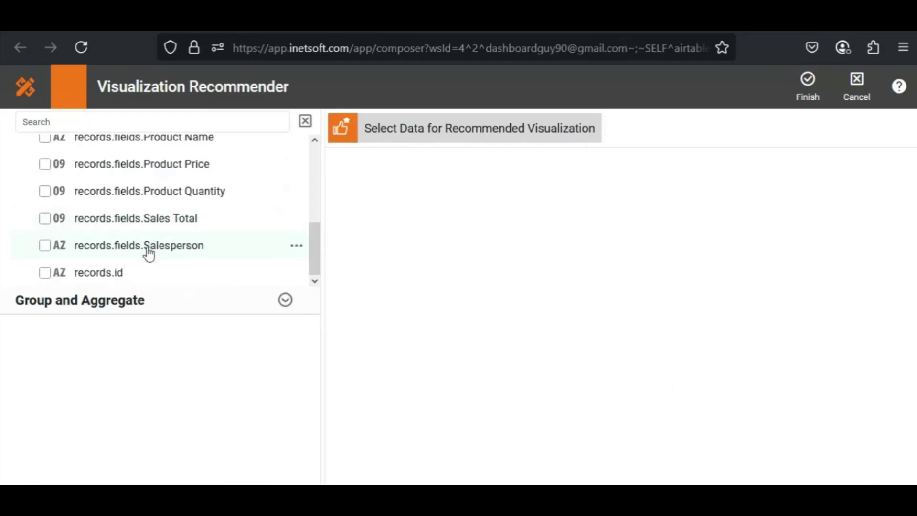
{"action": "left_click", "coordinate": [44, 218]}
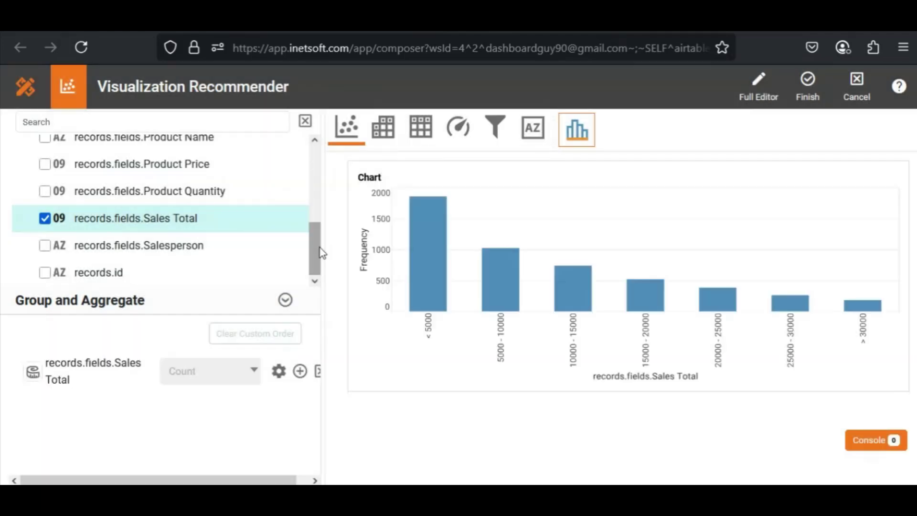
{"action": "left_click_drag", "start_coordinate": [320, 248], "coordinate": [311, 202]}
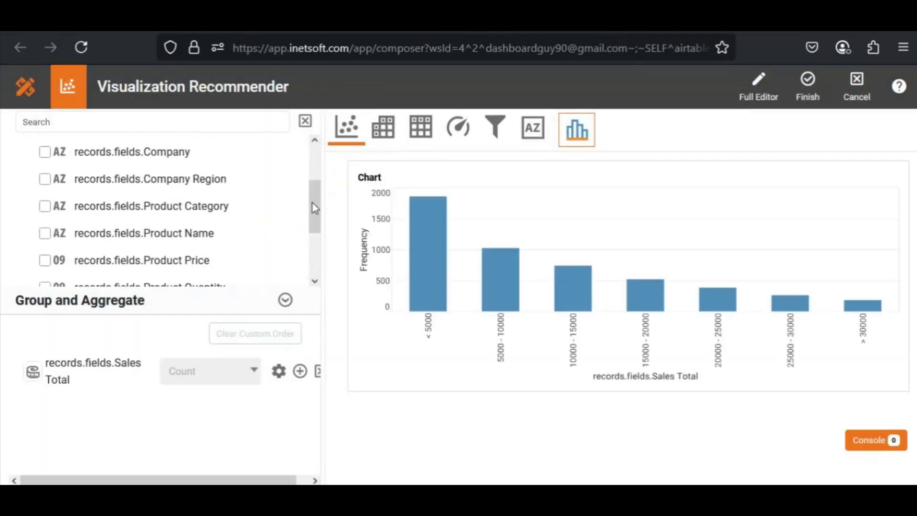
{"action": "left_click", "coordinate": [44, 179]}
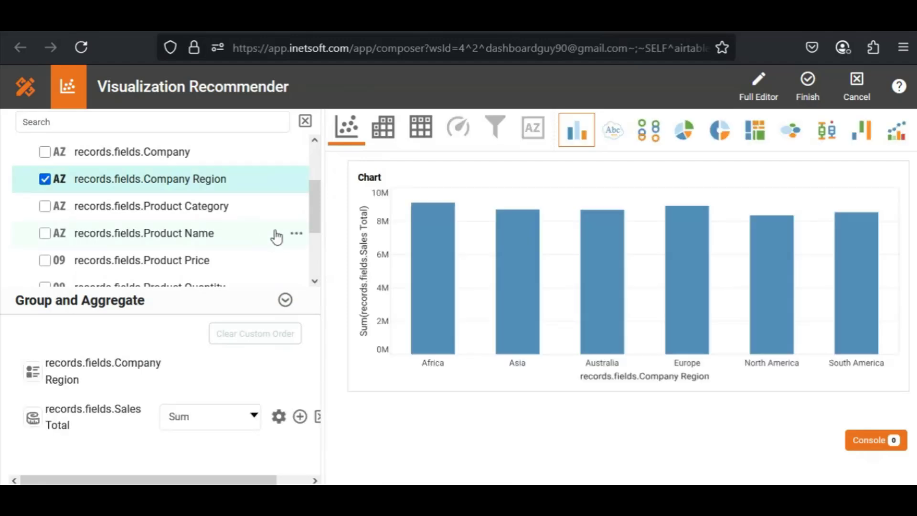
{"action": "left_click_drag", "start_coordinate": [316, 219], "coordinate": [313, 254]}
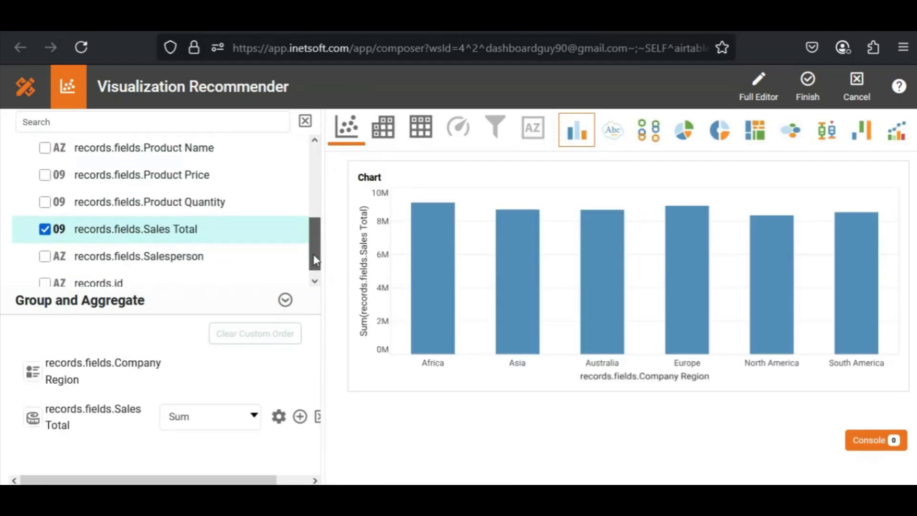
{"action": "left_click", "coordinate": [46, 257]}
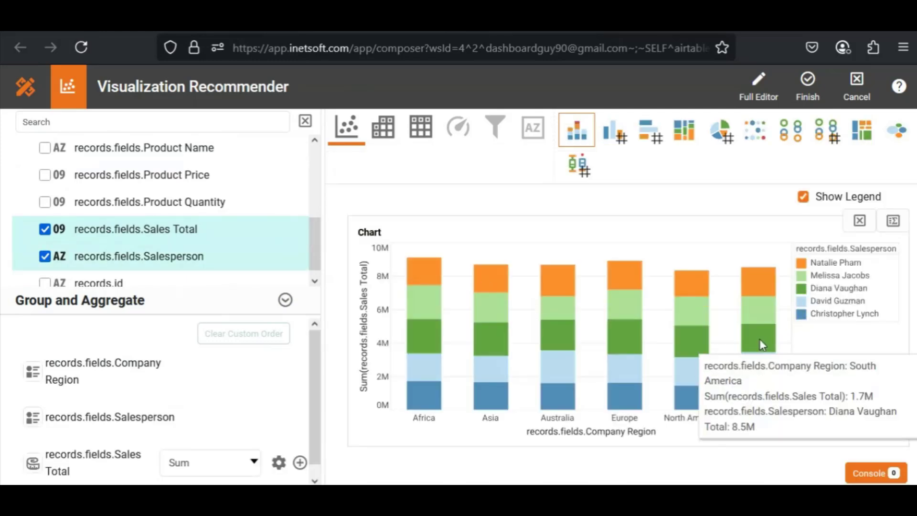
Step: View the stacked bar chart in the full editor, finish it and continue from the wizard to the dashboard
{"action": "left_click", "coordinate": [764, 82]}
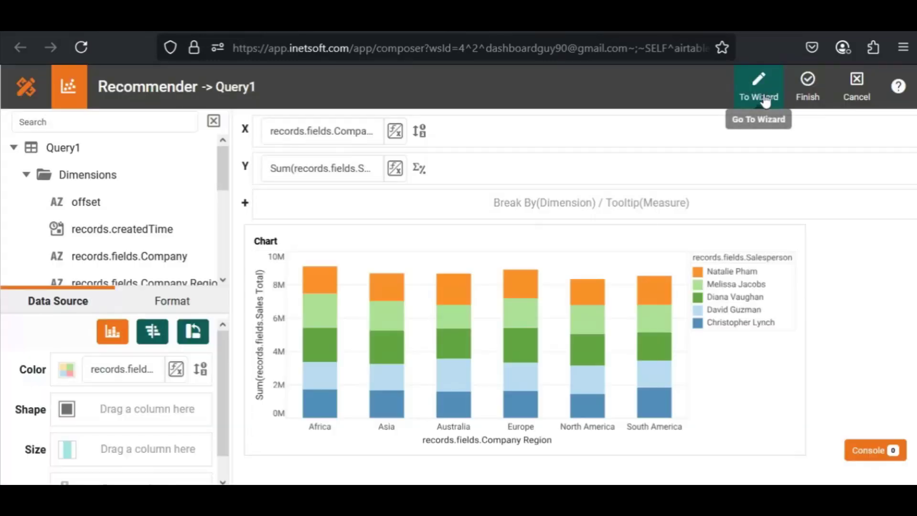
{"action": "left_click", "coordinate": [809, 96]}
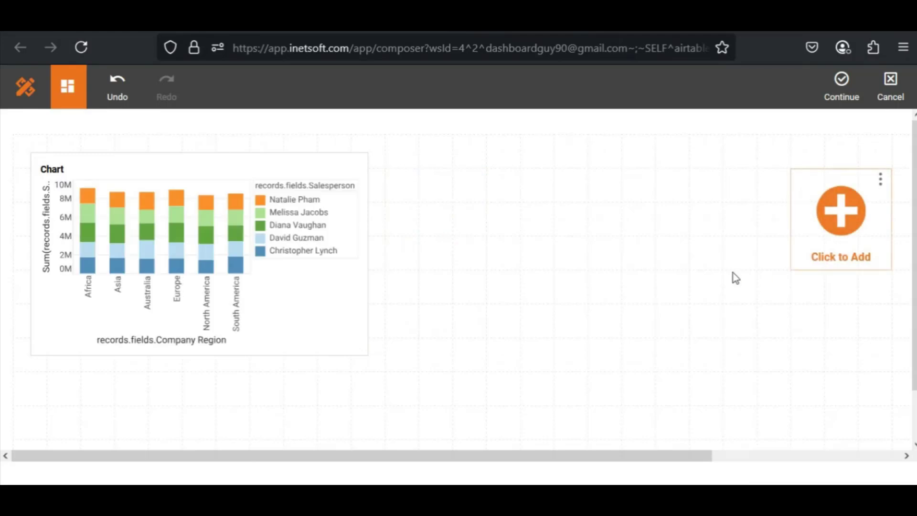
{"action": "left_click", "coordinate": [843, 93]}
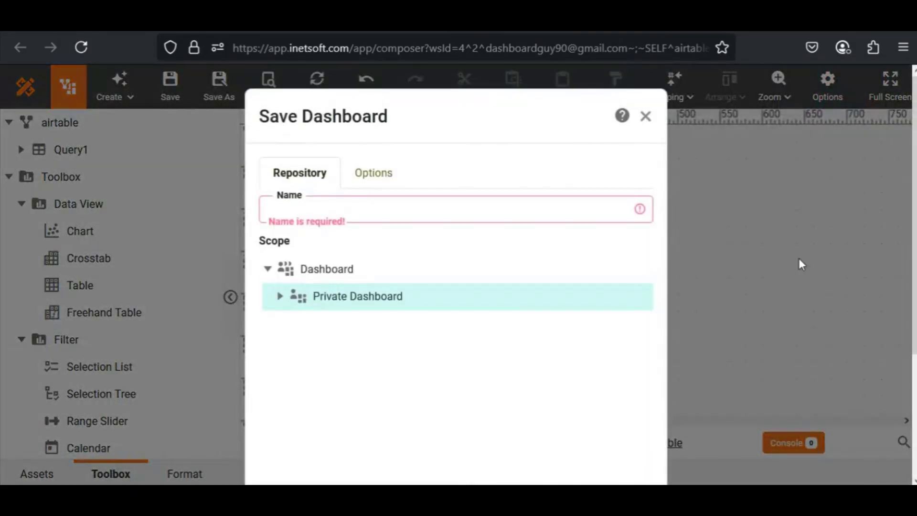
Step: Save the dashboard as airtable under Private Dashboard
{"action": "left_click", "coordinate": [545, 212]}
{"action": "type", "text": "airtable"}
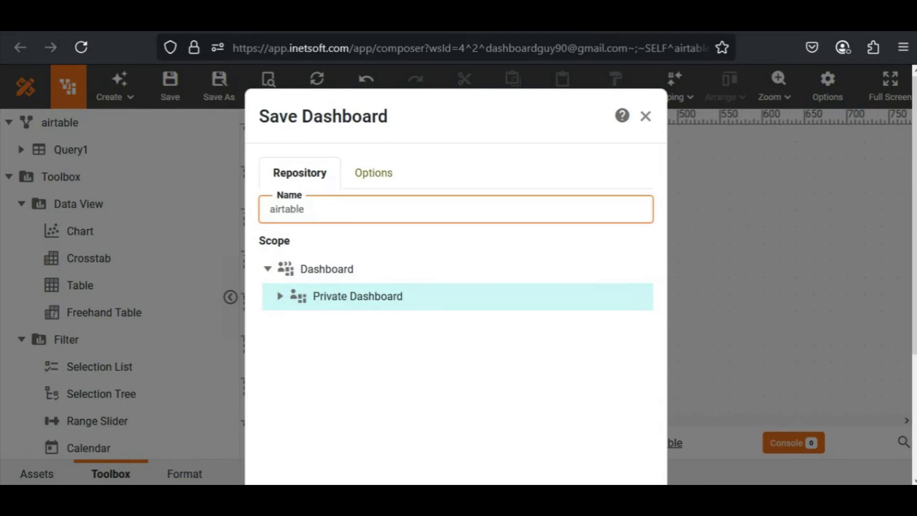
{"action": "scroll", "coordinate": [871, 381], "scroll_direction": "down", "scroll_amount": 3}
{"action": "left_click", "coordinate": [575, 437]}
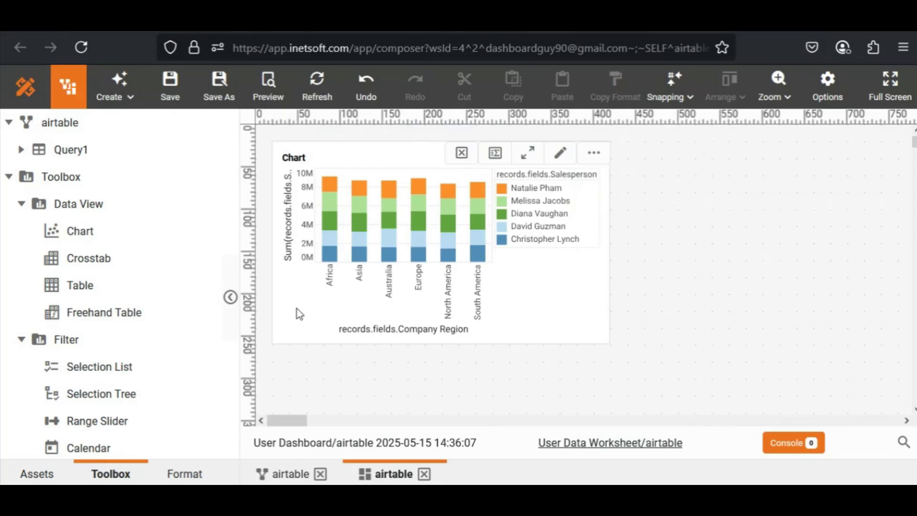
Step: Add a range slider for Query1's Product Price field to the dashboard below the chart
{"action": "left_click", "coordinate": [21, 152]}
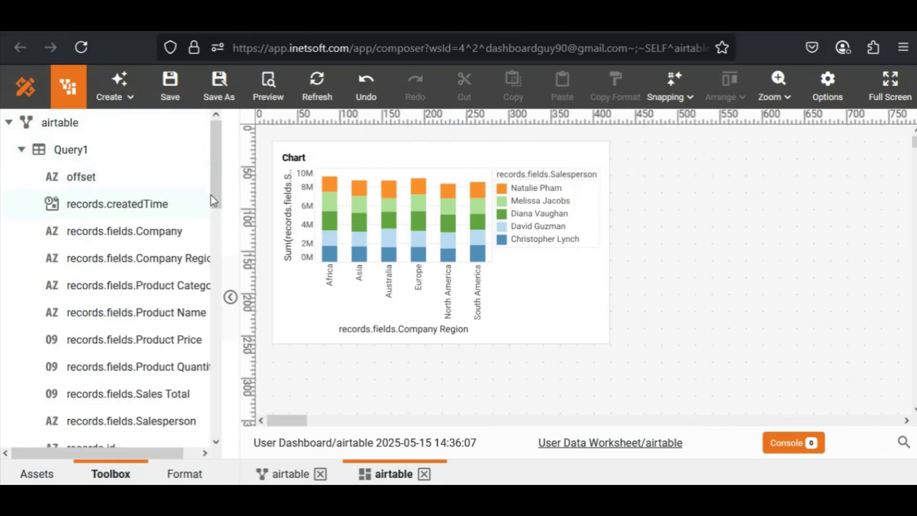
{"action": "mouse_move", "coordinate": [217, 181]}
{"action": "left_mouse_down"}
{"action": "mouse_move", "coordinate": [220, 231]}
{"action": "mouse_move", "coordinate": [215, 195]}
{"action": "left_mouse_up"}
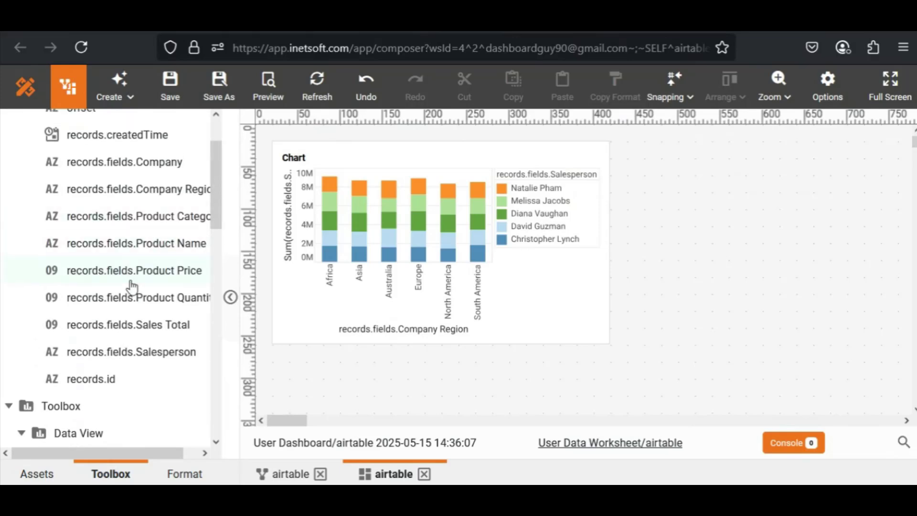
{"action": "left_click_drag", "start_coordinate": [193, 282], "coordinate": [351, 377]}
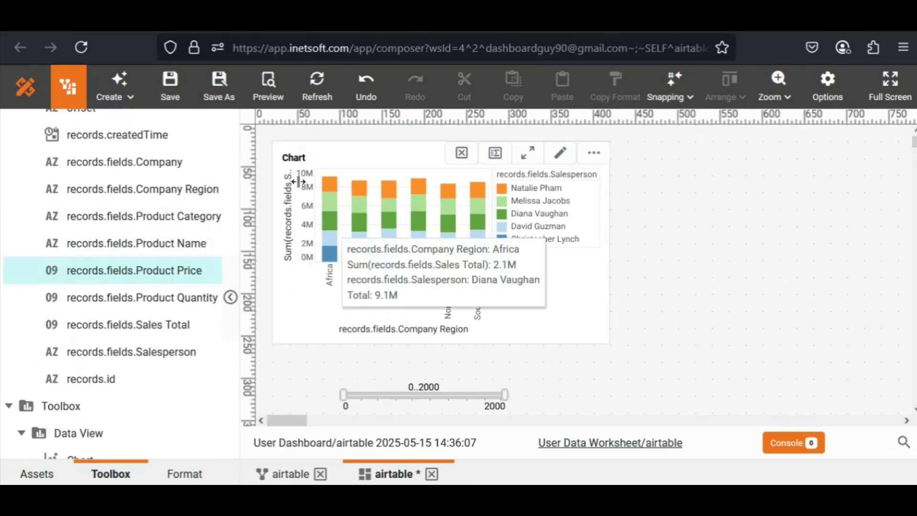